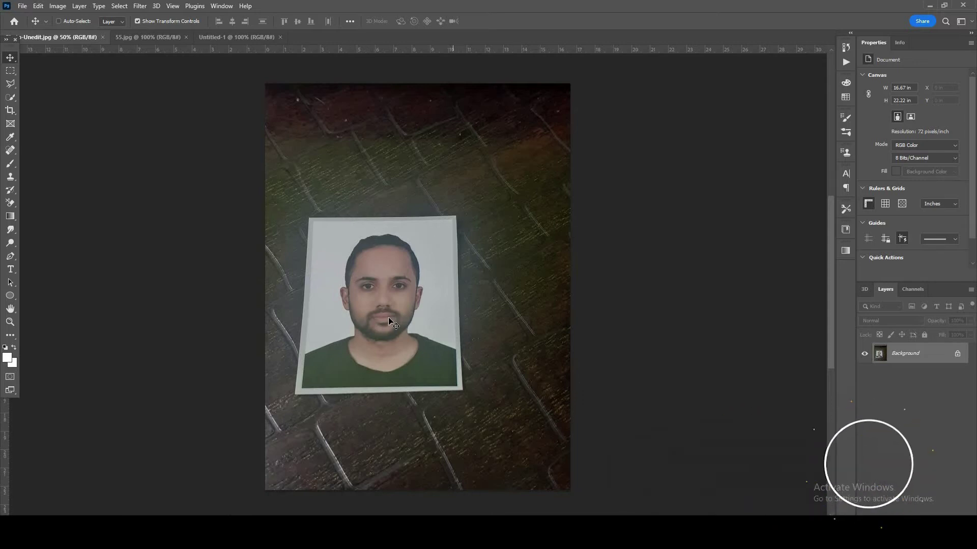
key("space")
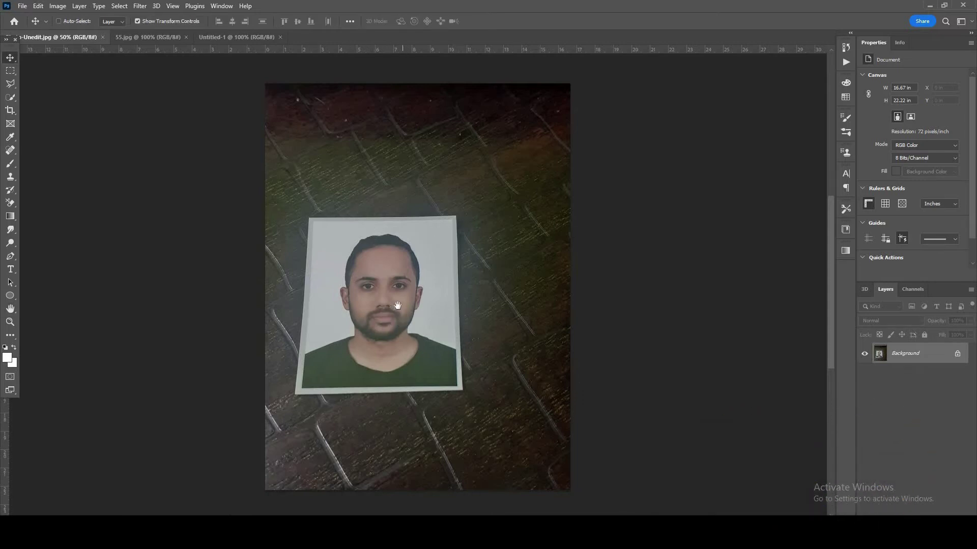
key("space")
mouse_move(369, 305)
left_mouse_down()
mouse_move(417, 288)
mouse_move(371, 285)
mouse_move(371, 308)
left_mouse_up()
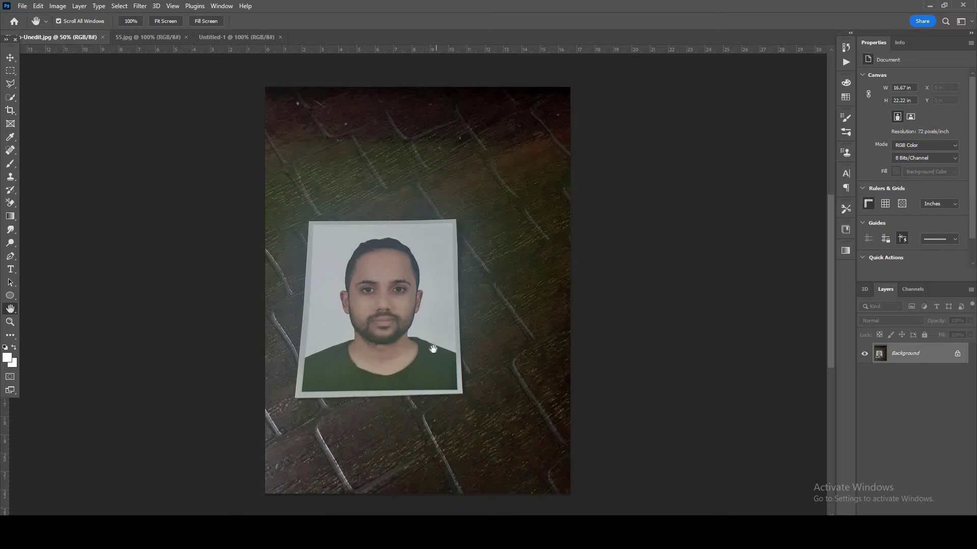
key("v")
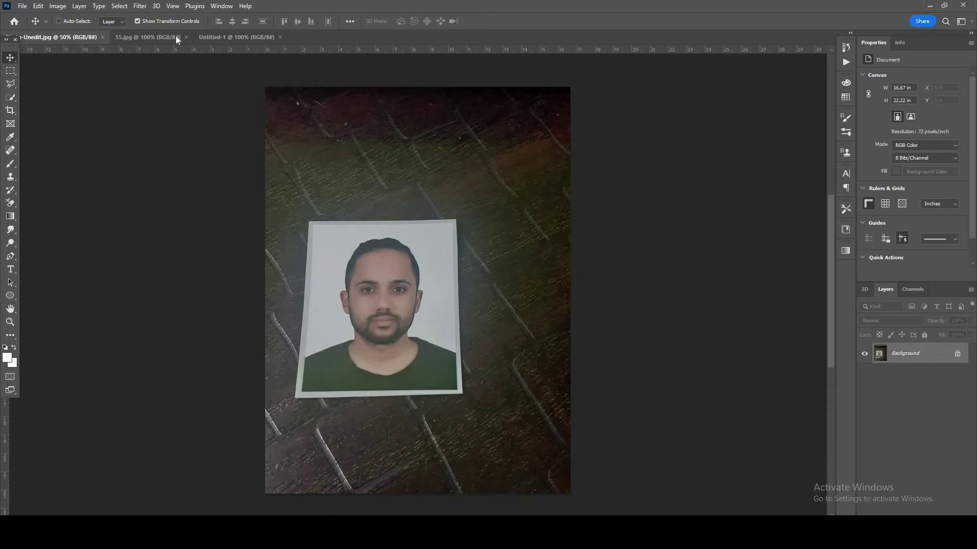
left_click(246, 40)
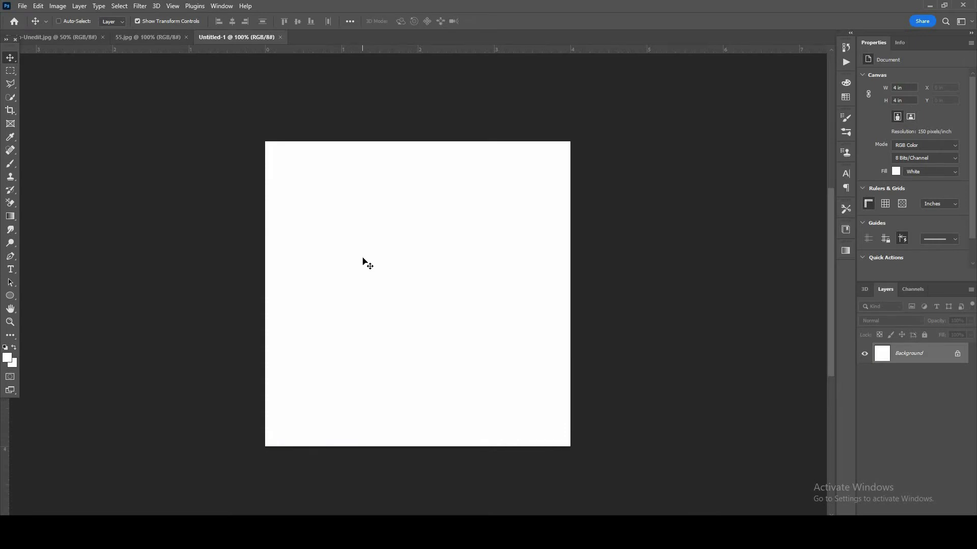
left_click(59, 37)
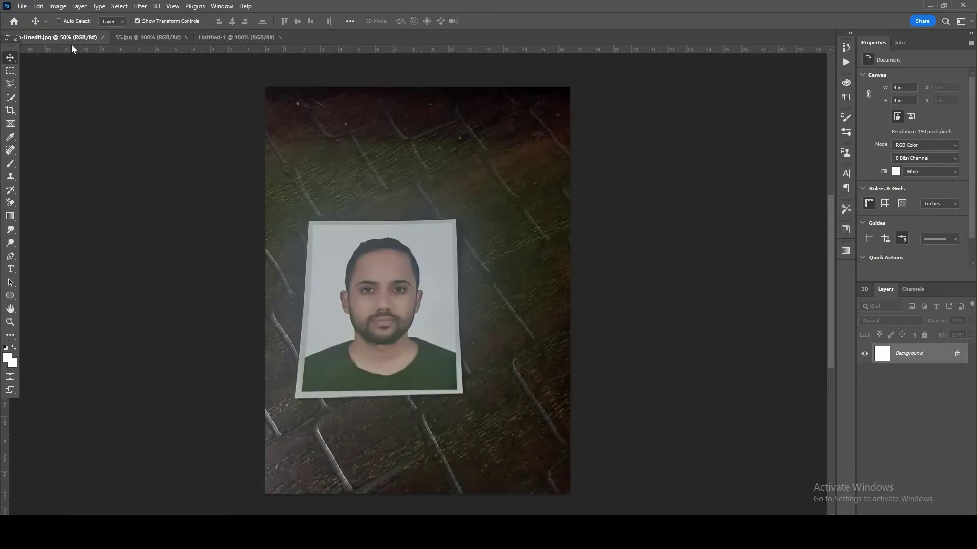
Step: Unlock the photo's Background layer and turn off the display of transform controls
left_click(958, 354)
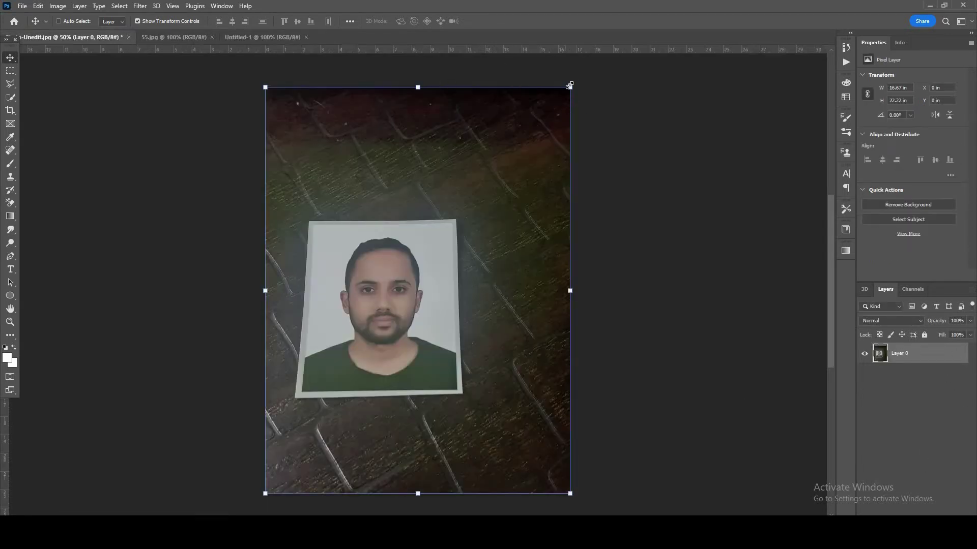
left_click_drag(570, 88, 522, 152)
key("Escape")
left_click(138, 21)
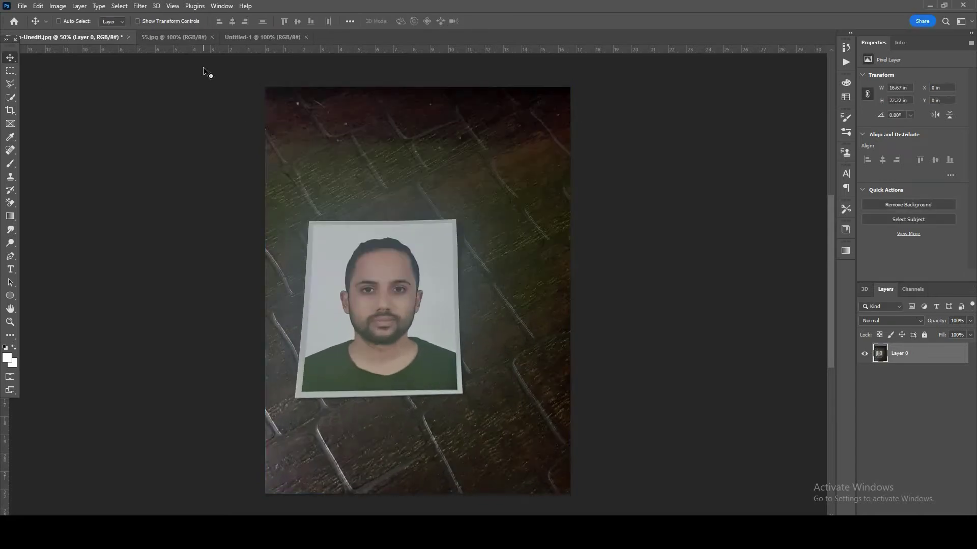
Step: Crop the image around the portrait's head and shoulders with the 3.6 × 3.4 cm, 300 px/in crop setting
key("c")
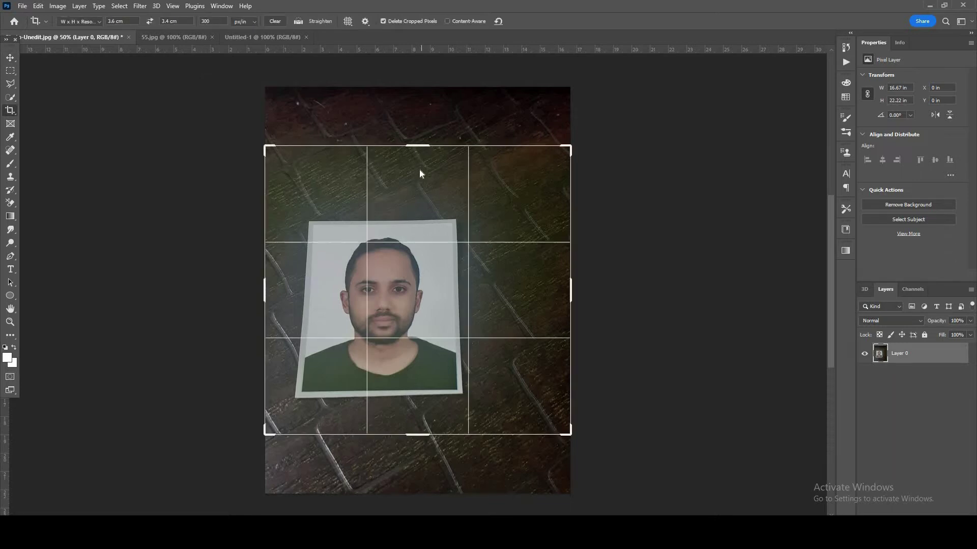
left_click_drag(418, 147, 417, 182)
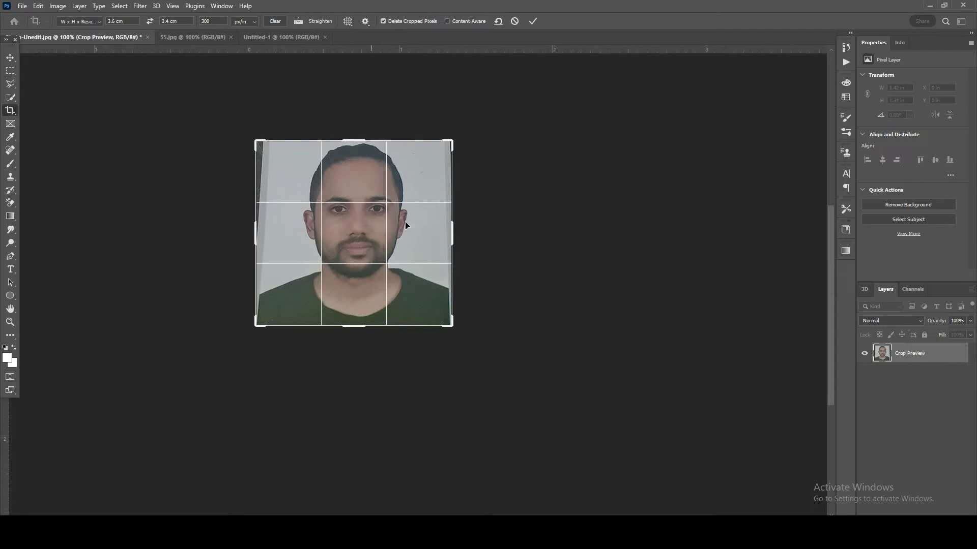
left_click(9, 58)
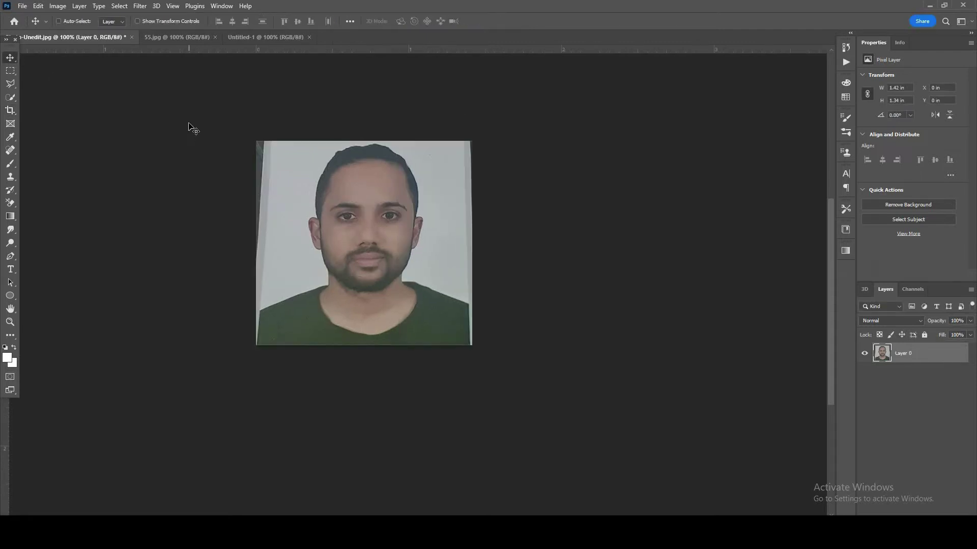
Step: Check the canvas width and height of the cropped portrait in the Canvas Size settings
left_click(64, 10)
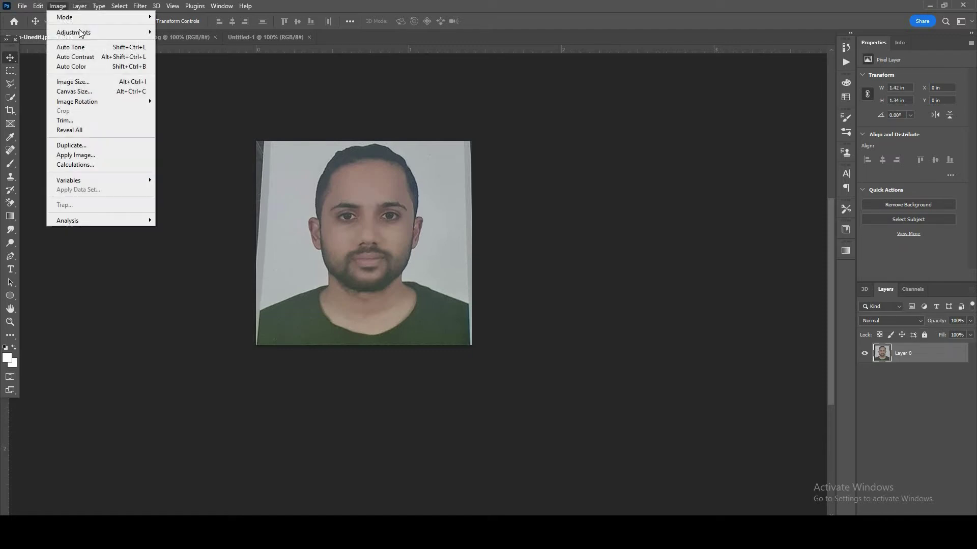
left_click(89, 92)
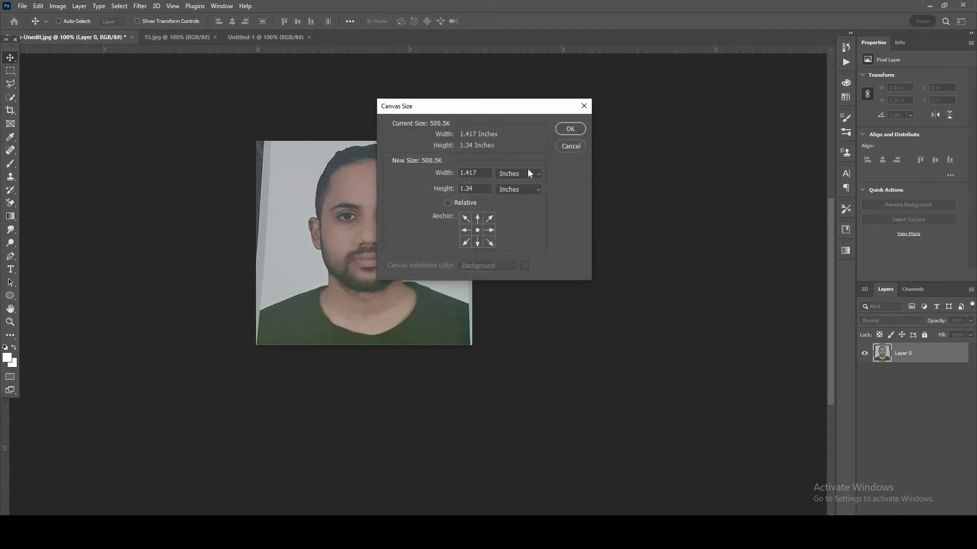
left_click(516, 184)
left_click(577, 132)
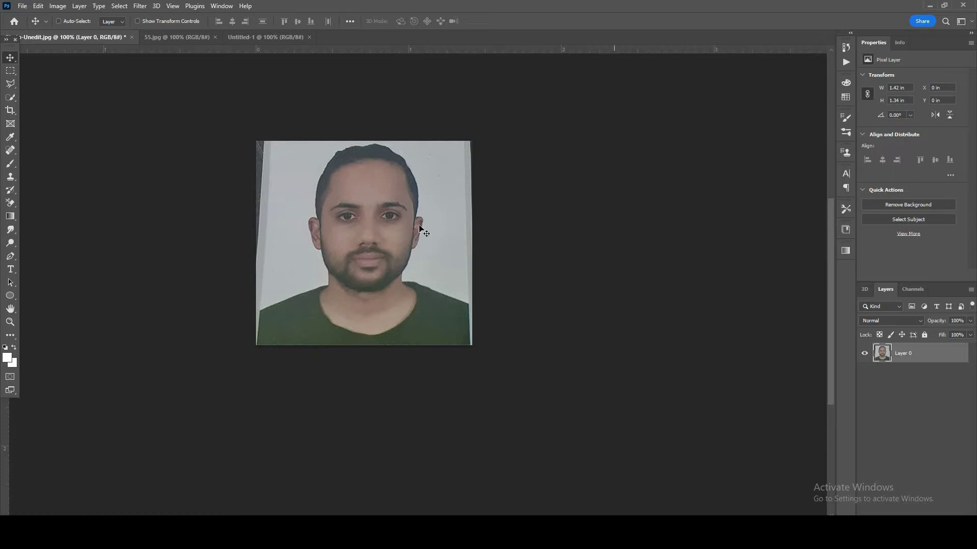
Step: Copy the cropped portrait onto the blank Untitled-1 canvas, place it near the centre and name its layer Photo
left_click_drag(331, 206, 415, 288)
left_click_drag(422, 214, 416, 269)
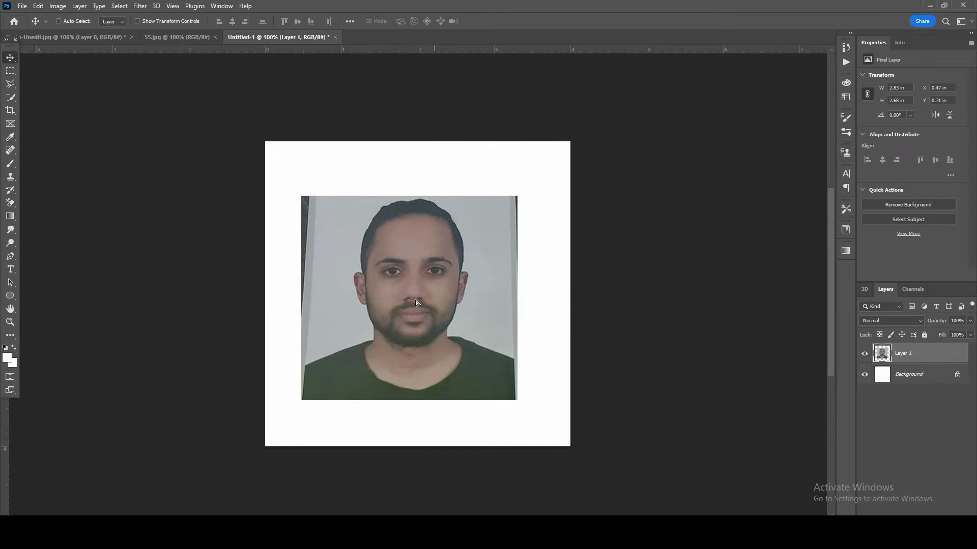
left_click_drag(416, 304, 416, 305)
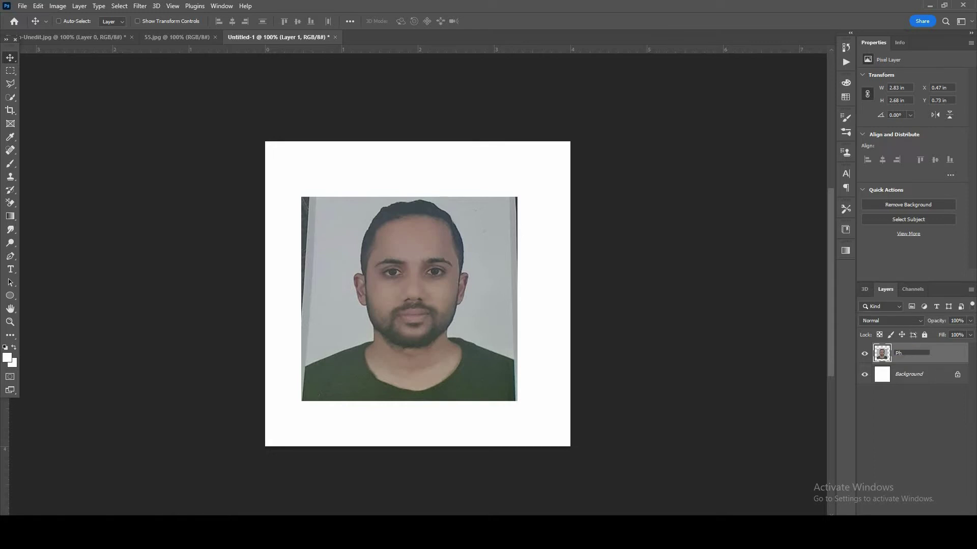
type("oto")
key("Return")
left_click_drag(426, 274, 426, 280)
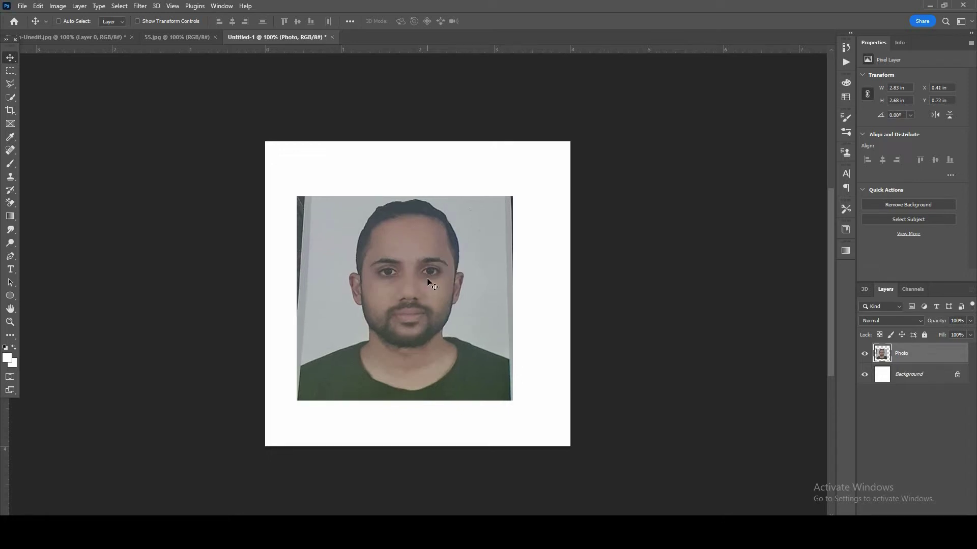
Step: Enlarge the Photo layer to about 4.67 × 4.41 in across the canvas and duplicate the layer
key("ctrl+t")
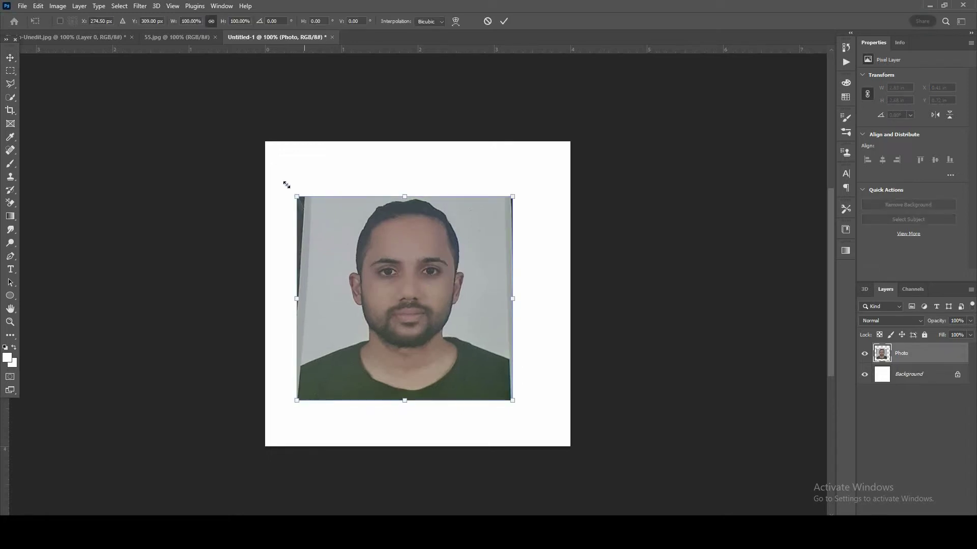
left_click_drag(295, 194, 235, 138)
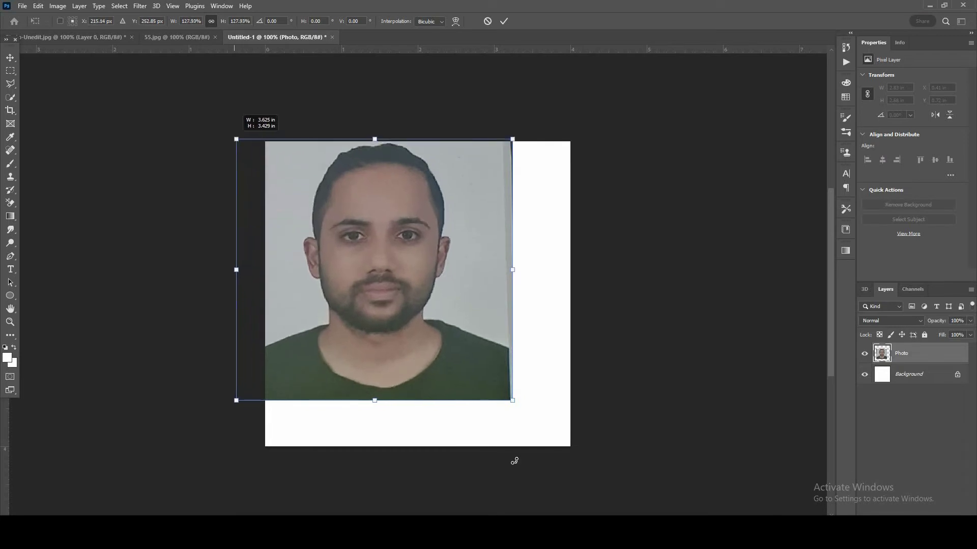
left_click_drag(562, 466, 565, 461)
key("Return")
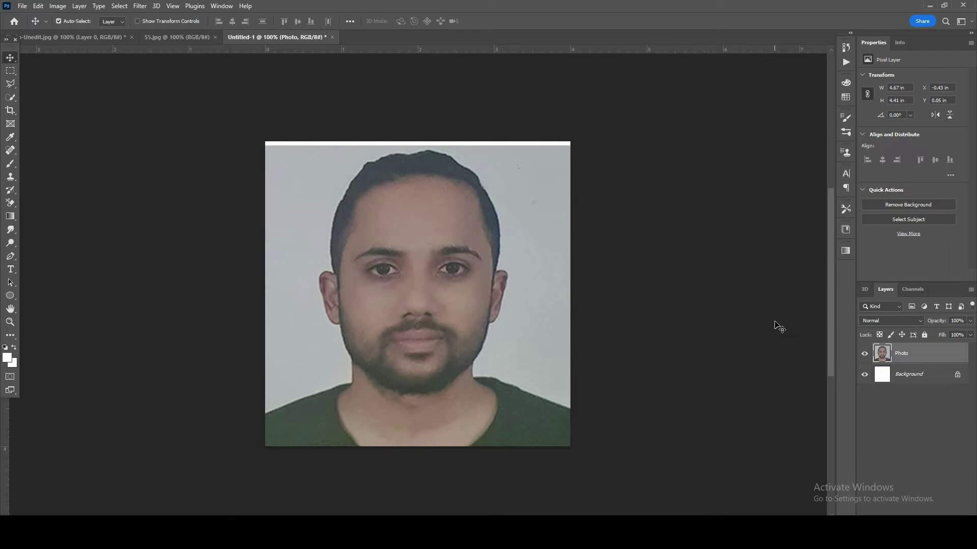
key("ctrl+j")
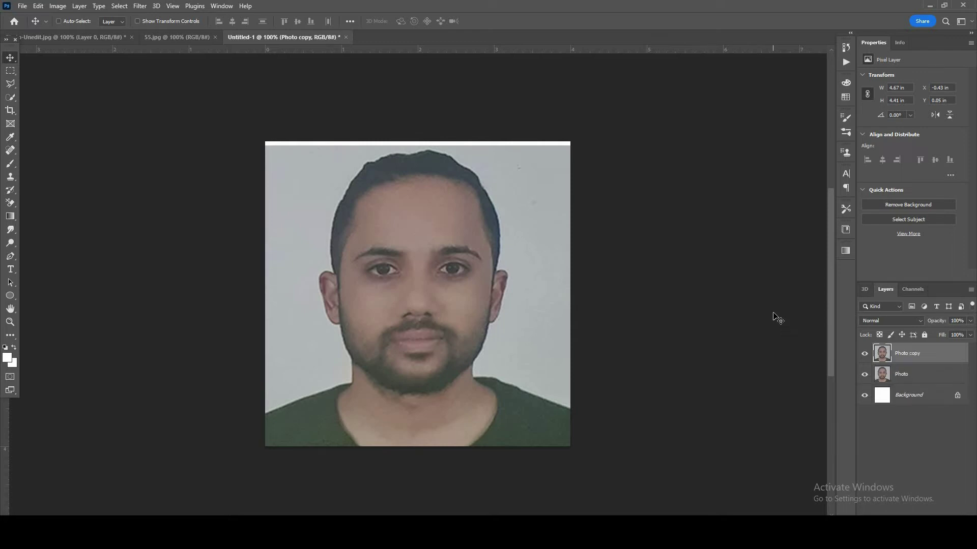
Step: Select the thin strip along the upper edge of the duplicated photo and stretch it upward over the white gap
left_click_drag(237, 113, 358, 169)
key("ctrl+z")
key("m")
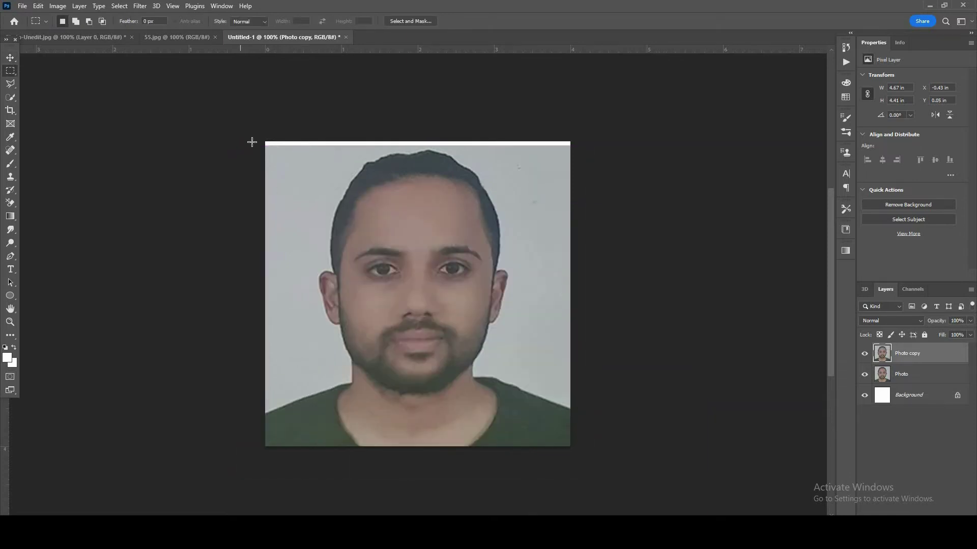
left_click_drag(257, 142, 589, 147)
key("ctrl+t")
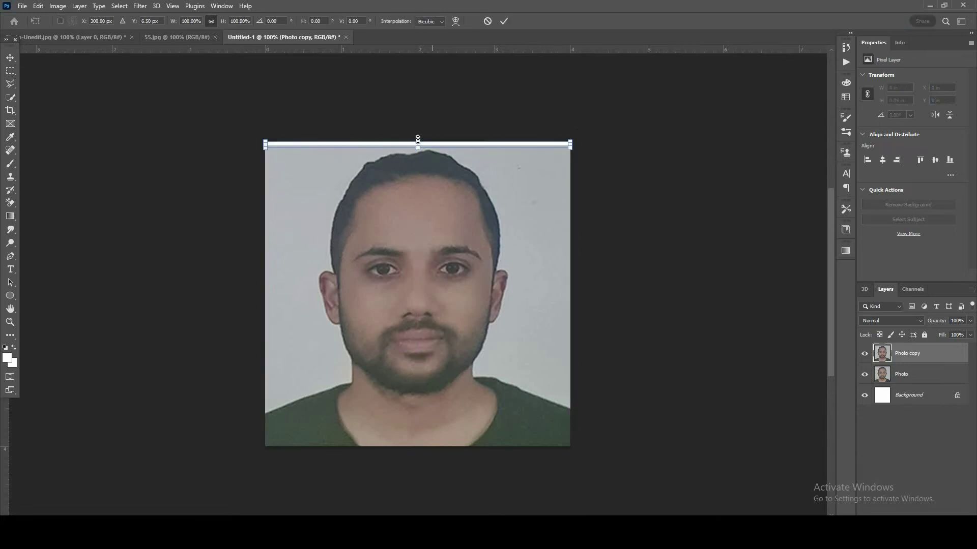
left_click_drag(421, 116, 421, 83)
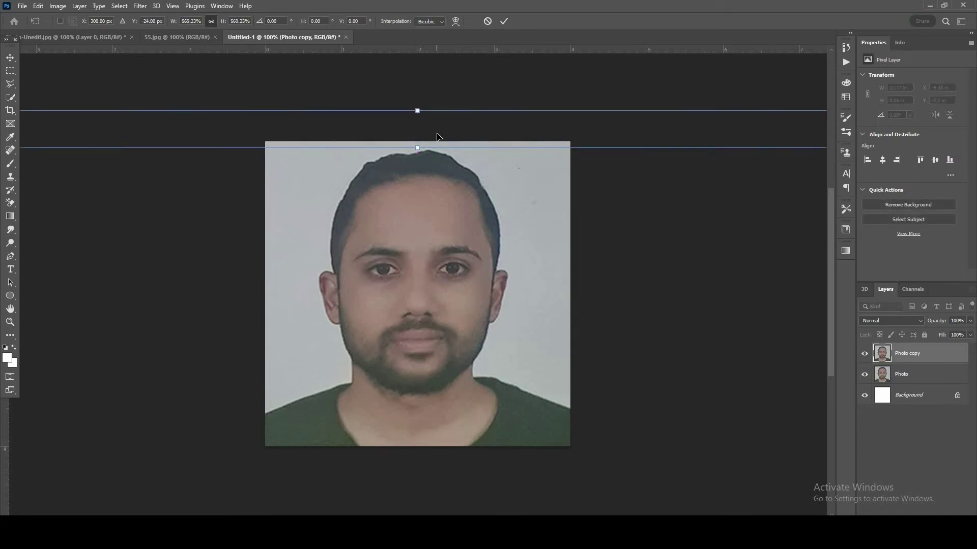
key("Return")
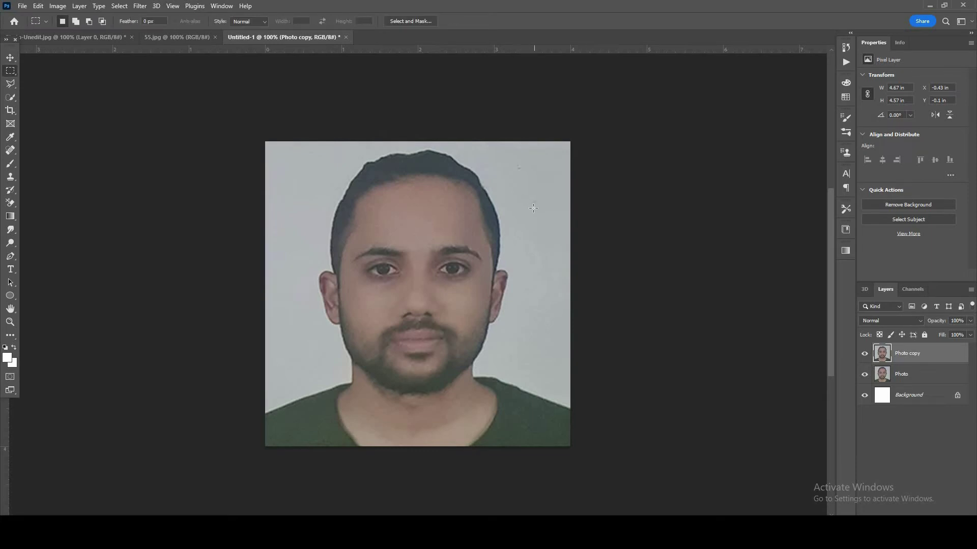
key("v")
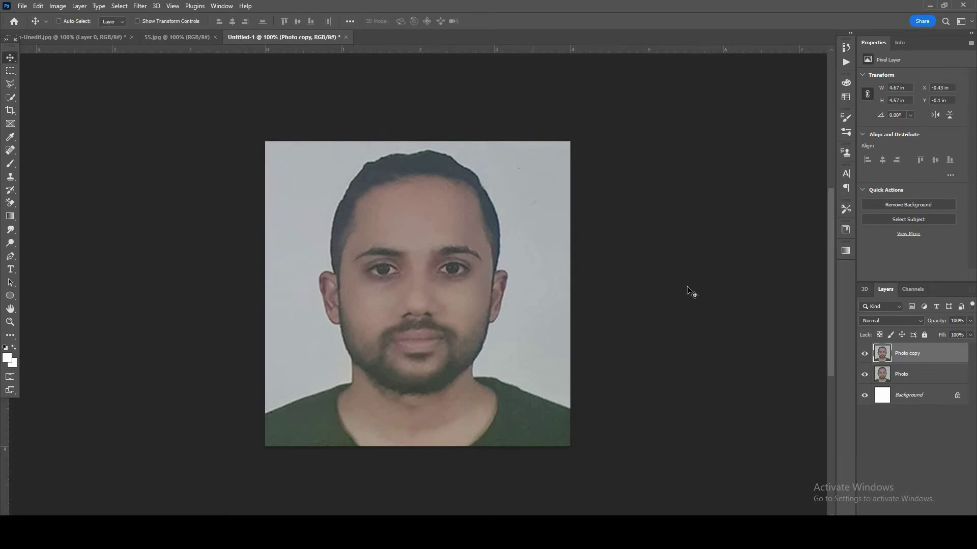
left_click(185, 36)
left_click(69, 38)
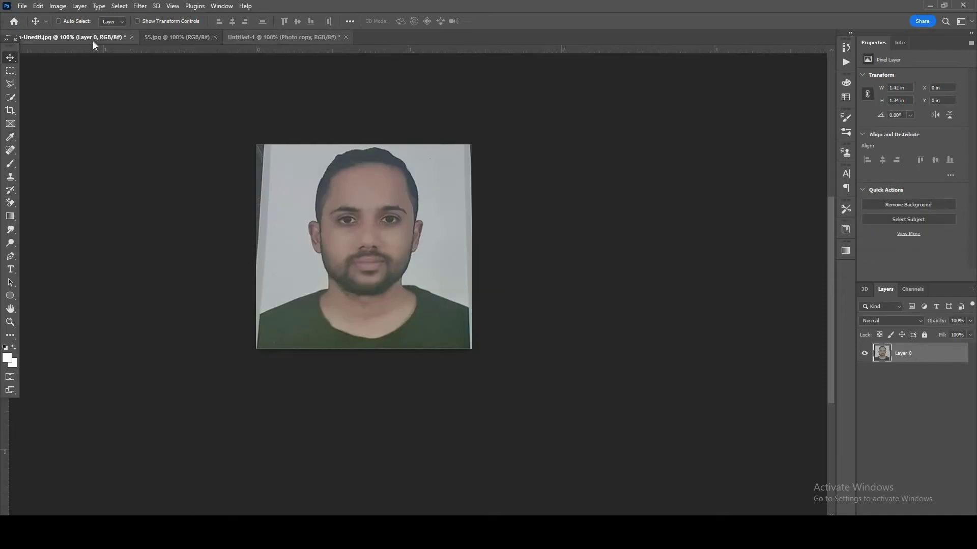
left_click(178, 35)
left_click(288, 38)
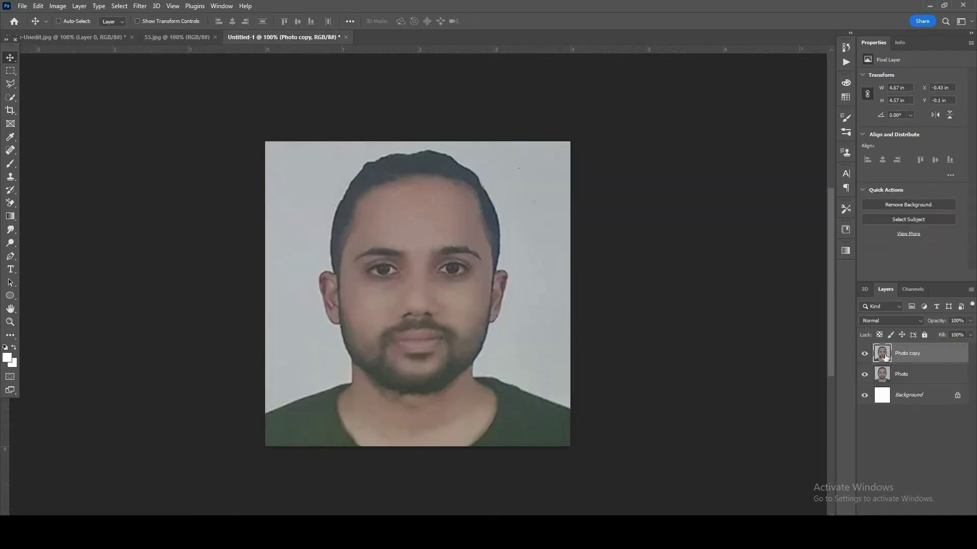
Step: Try to move the Photo and Photo copy layers down together
left_click(901, 375, "shift")
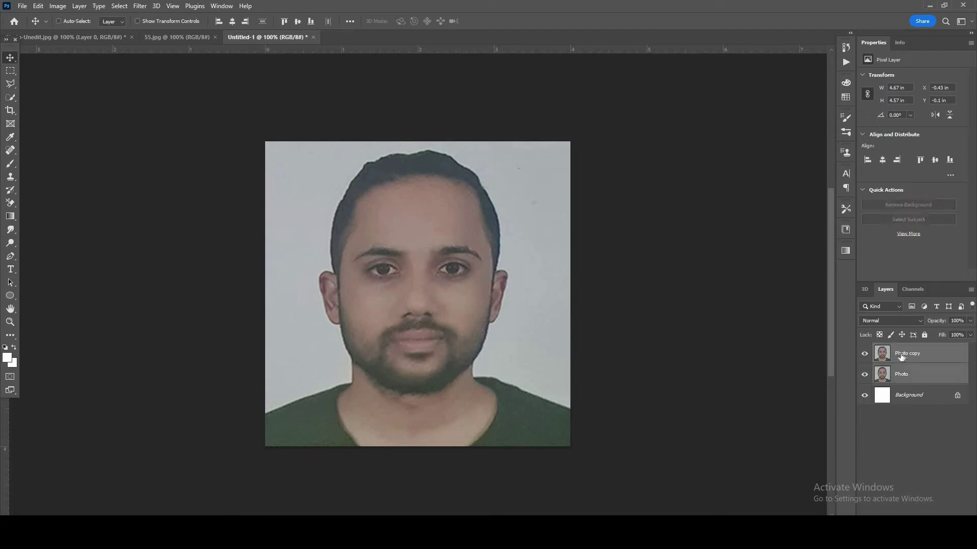
mouse_move(411, 304)
left_mouse_down()
mouse_move(416, 318)
mouse_move(407, 321)
left_mouse_up()
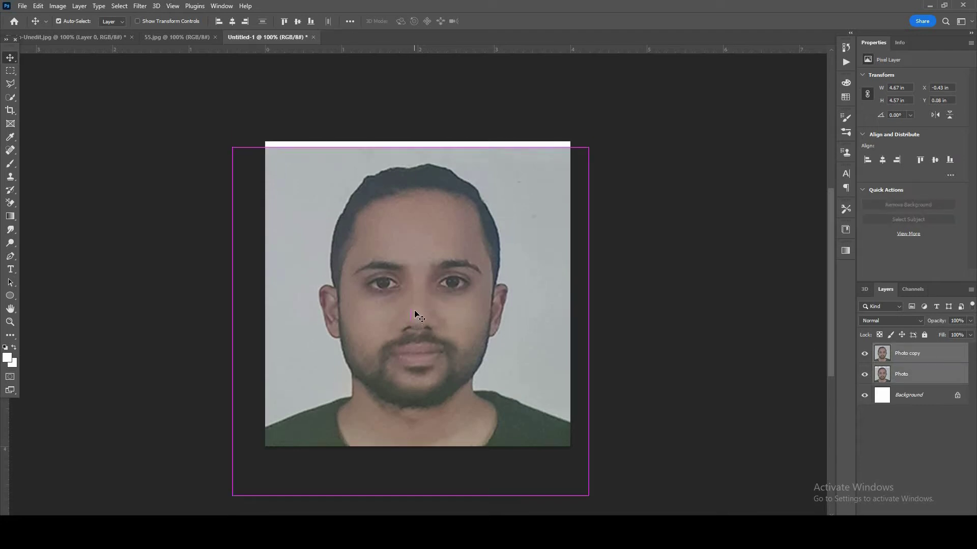
key("ctrl+z")
Step: Move only the Photo copy layer slightly down and right, then stretch its upper background strip to about 194% to cover the white gap
left_click(934, 359)
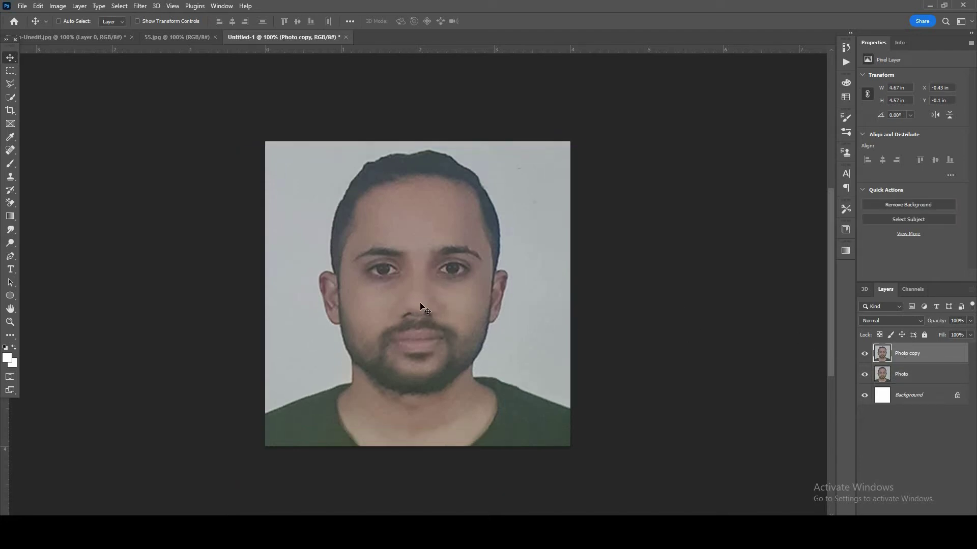
mouse_move(420, 316)
left_mouse_down()
mouse_move(409, 312)
mouse_move(430, 319)
left_mouse_up()
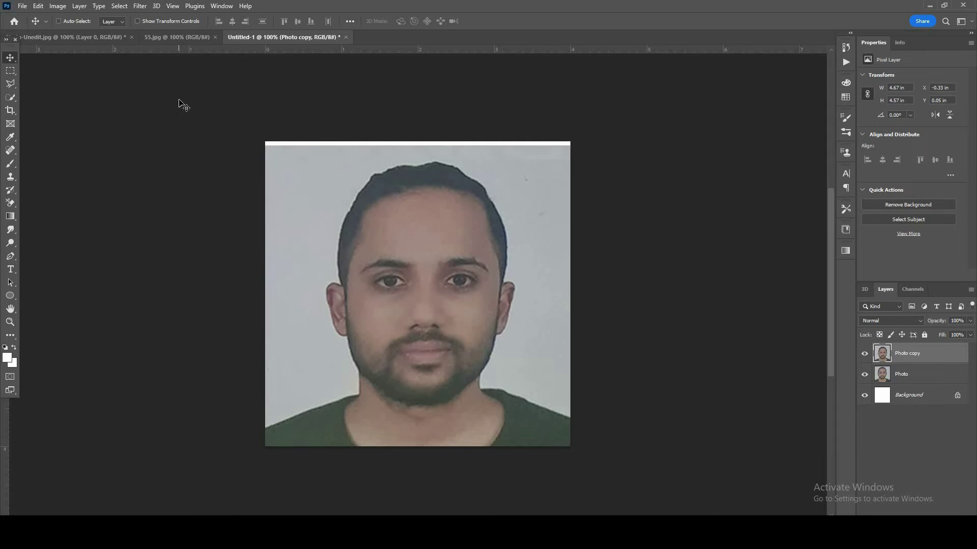
key("m")
left_click_drag(264, 140, 611, 154)
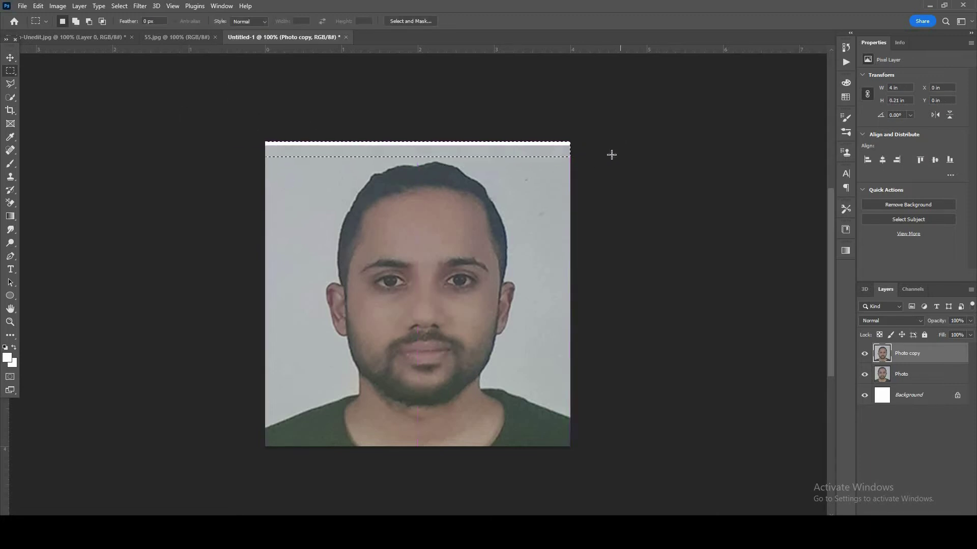
key("ctrl+t")
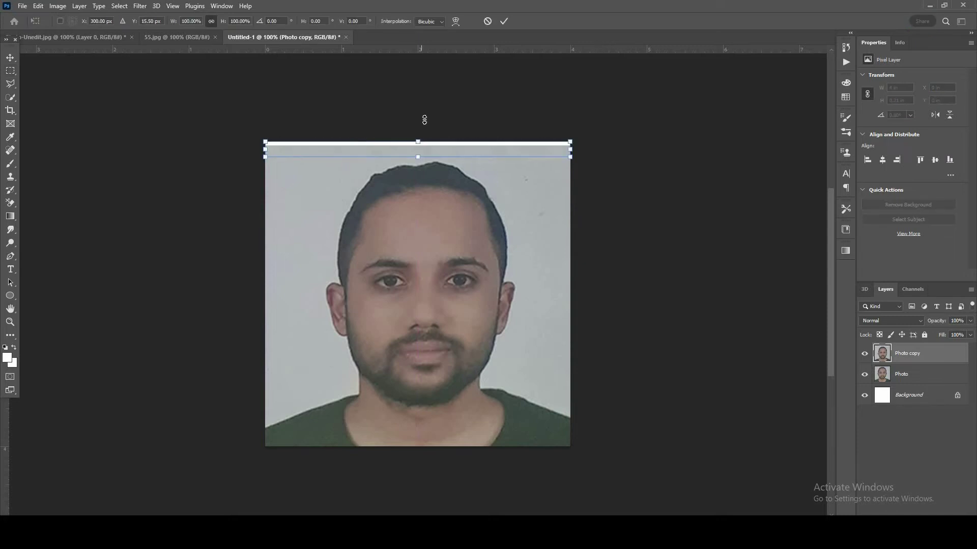
mouse_move(417, 143)
left_mouse_down()
mouse_move(420, 120)
mouse_move(423, 127)
left_mouse_up()
left_click_drag(422, 127, 421, 127)
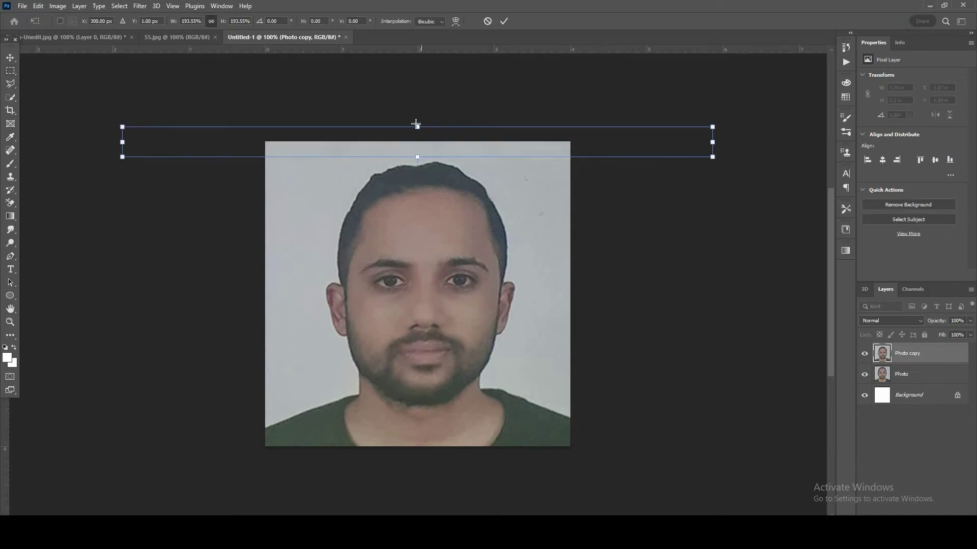
key("Return")
key("ctrl+d")
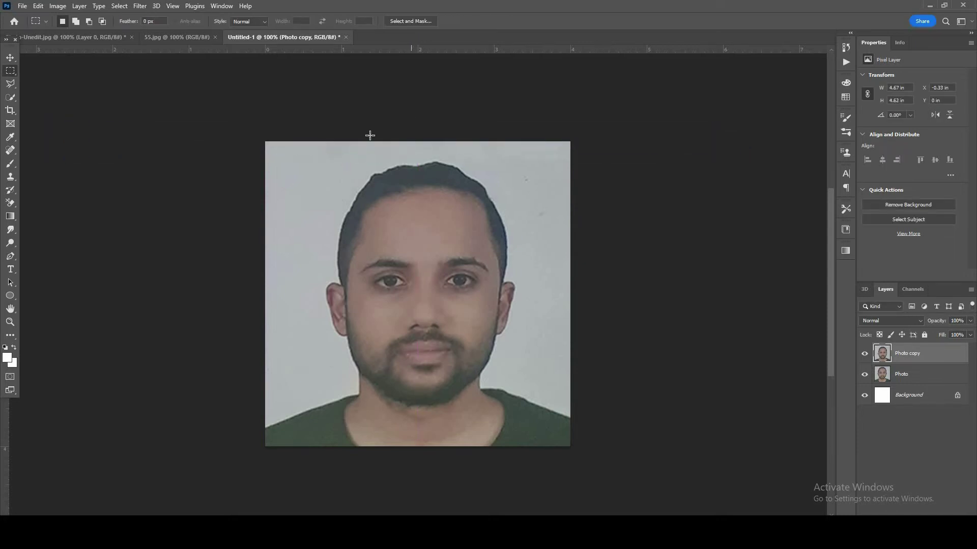
Step: Hide the Photo layer beneath Photo copy and switch to the Move tool
key("v")
key("m")
key("v")
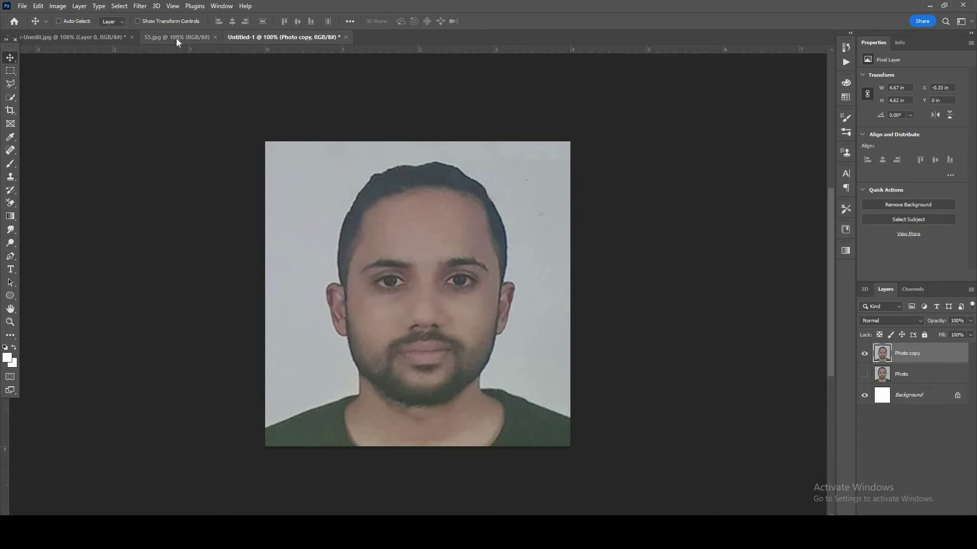
Step: Unlock the head-proportion template in 55.jpg, copy it into Untitled-1 over the portrait, and rename its layer as Sample
left_click(176, 38)
left_click(959, 352)
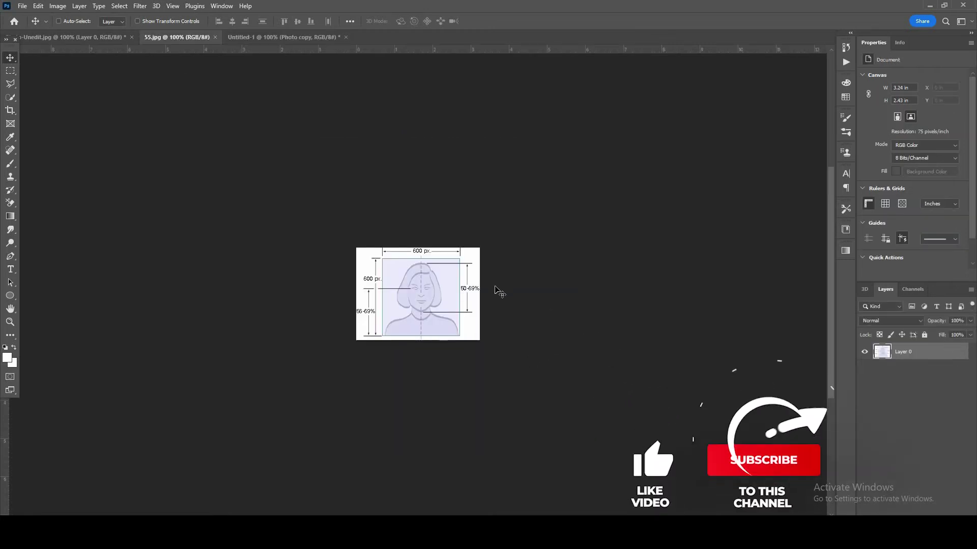
left_click_drag(434, 292, 426, 365)
double_click(905, 354)
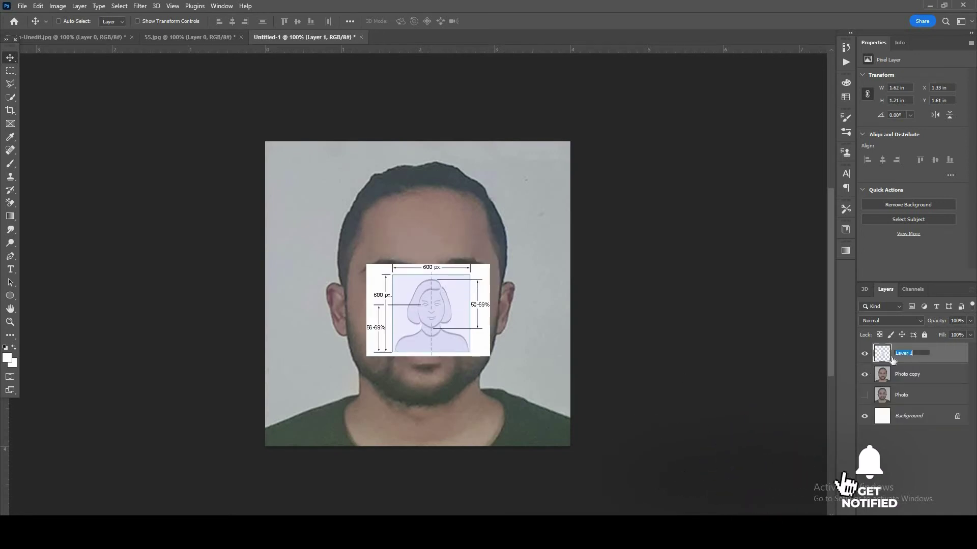
type("Sa")
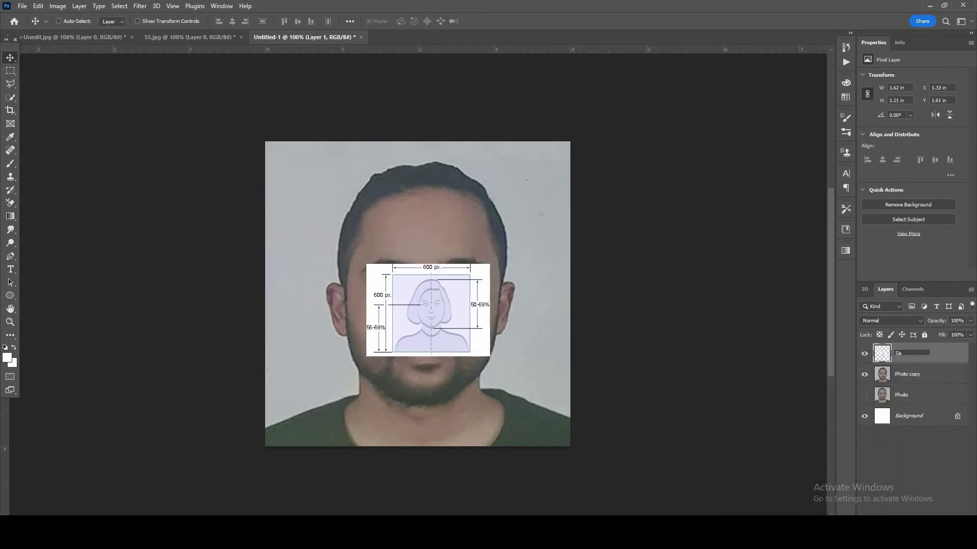
type("mple")
key("Return")
Step: Enlarge the Sample layer to about 6.39 × 4.79 in and align the template's inner frame with the canvas edges
key("ctrl+t")
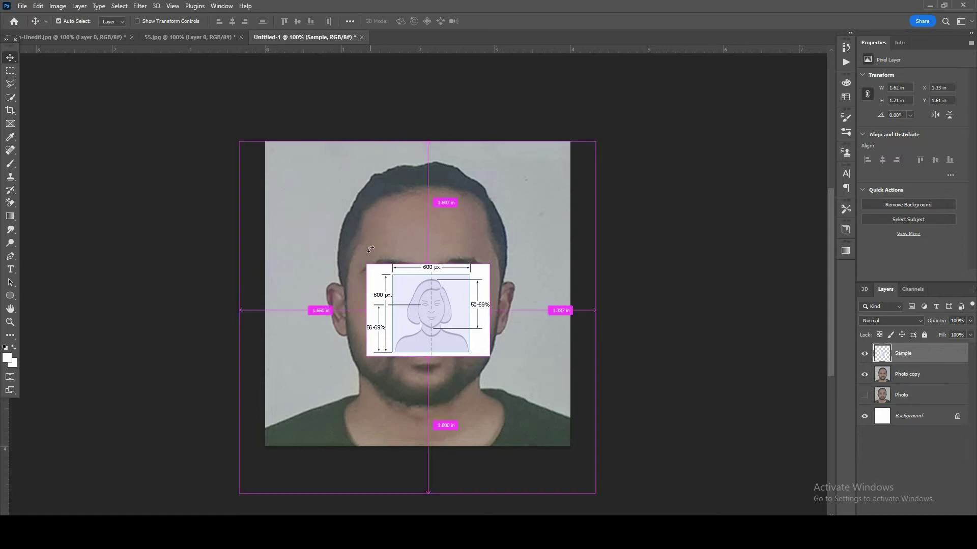
left_click_drag(367, 264, 167, 117)
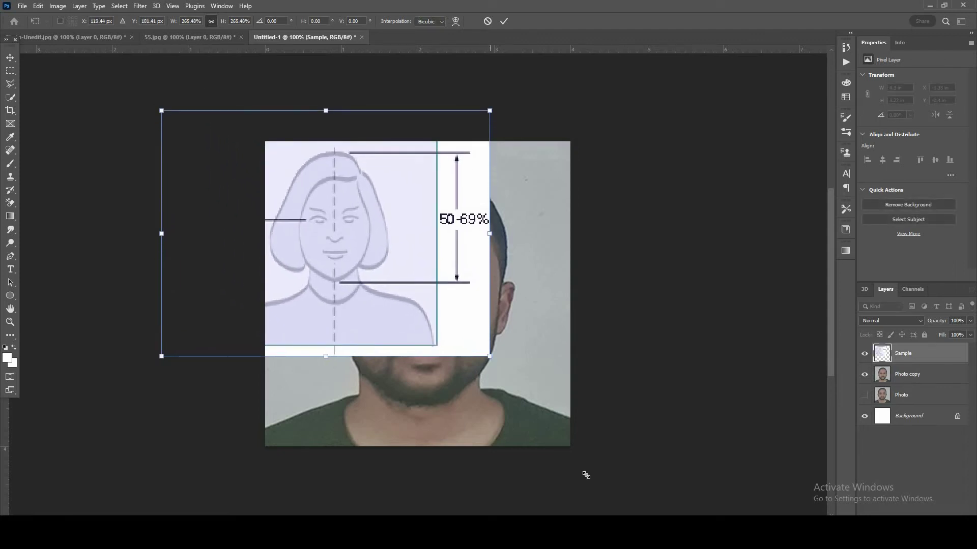
left_click_drag(586, 475, 630, 505)
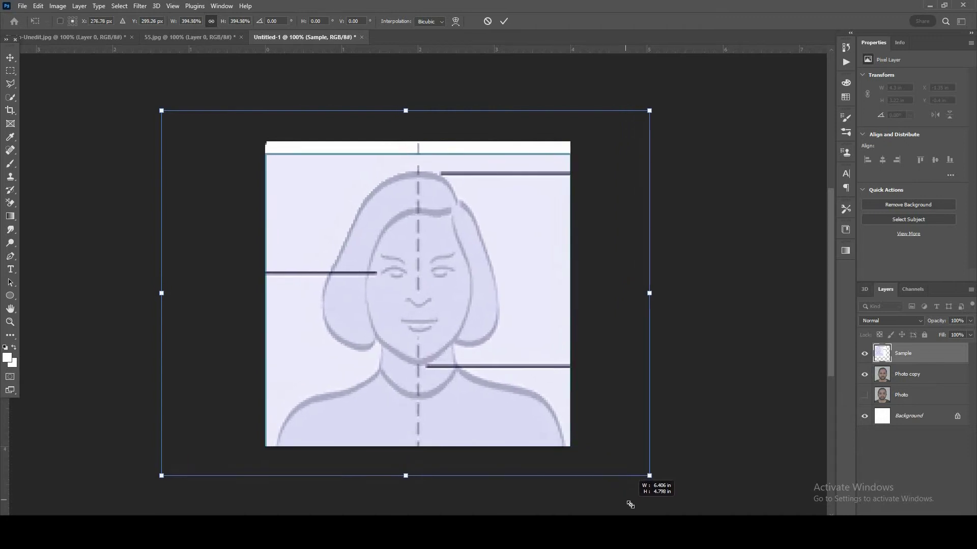
left_click_drag(499, 413, 501, 403)
key("Return")
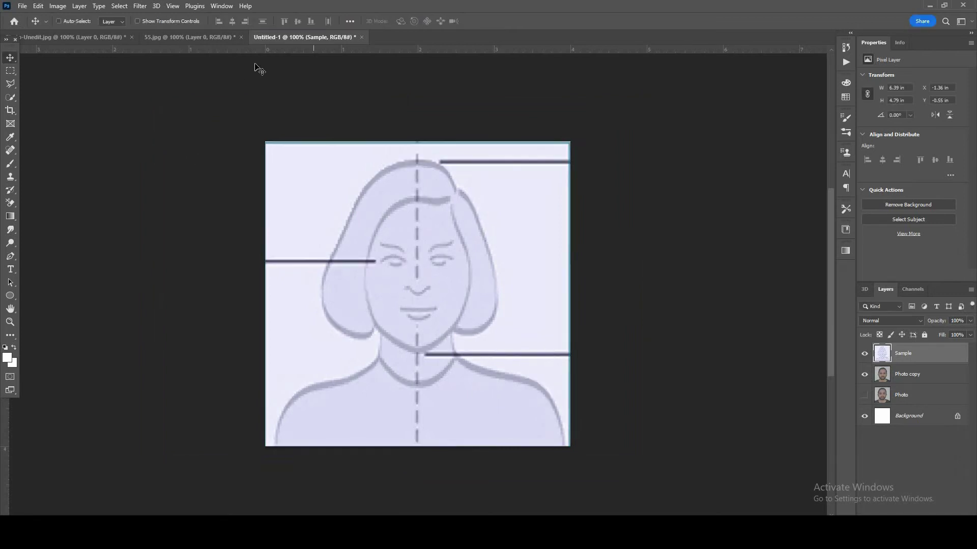
Step: Place horizontal guides at the template's head top, eye line and chin, plus a vertical guide on its centre line
mouse_move(264, 148)
left_mouse_down()
mouse_move(258, 160)
mouse_move(260, 135)
left_mouse_up()
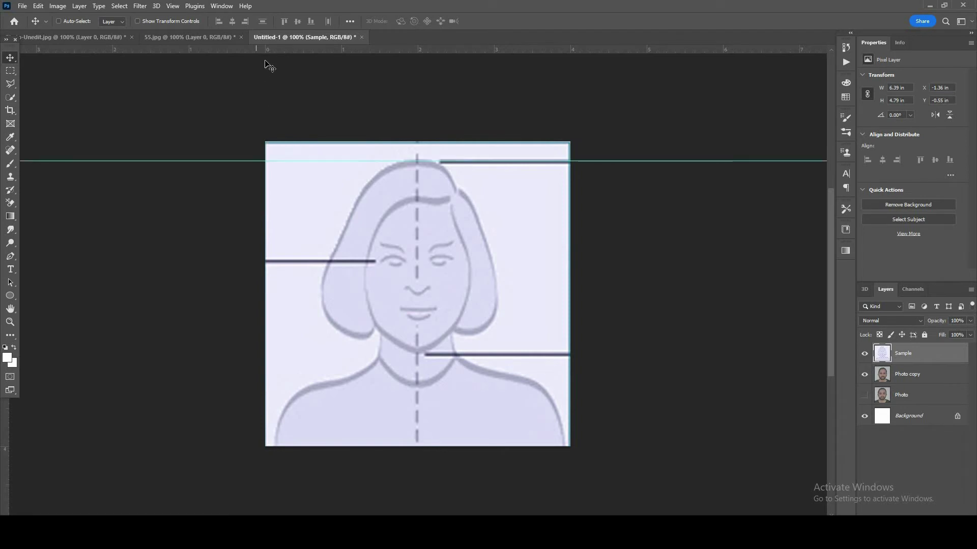
left_click_drag(267, 50, 283, 260)
left_click_drag(338, 50, 349, 352)
left_click_drag(5, 469, 417, 436)
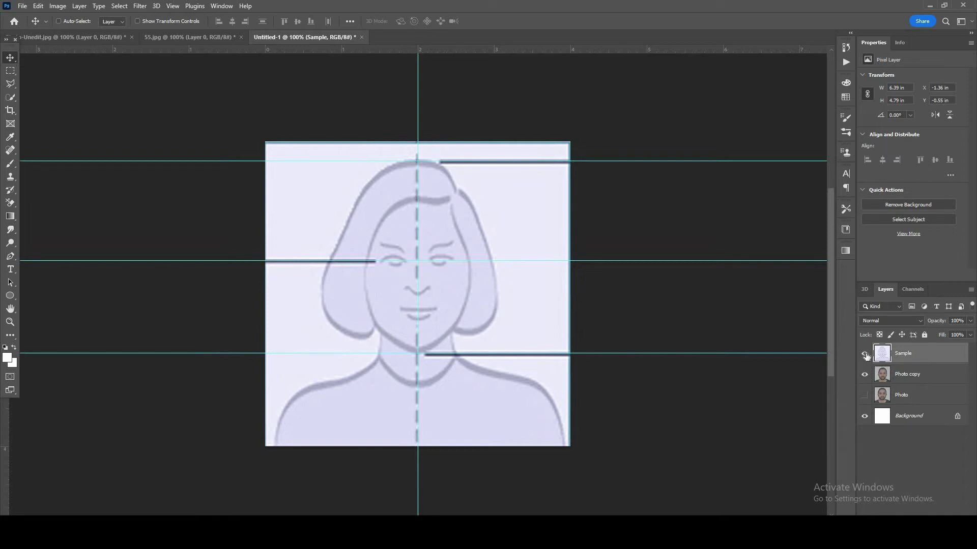
Step: Hide the Sample layer, then scale Photo copy to about 84% and position it so the head fits the guides
left_click(865, 354)
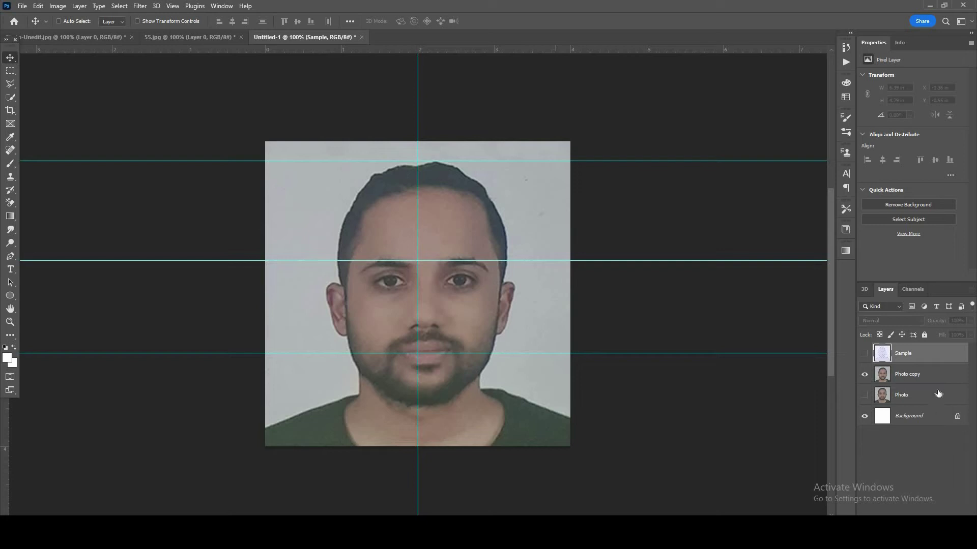
left_click(919, 383)
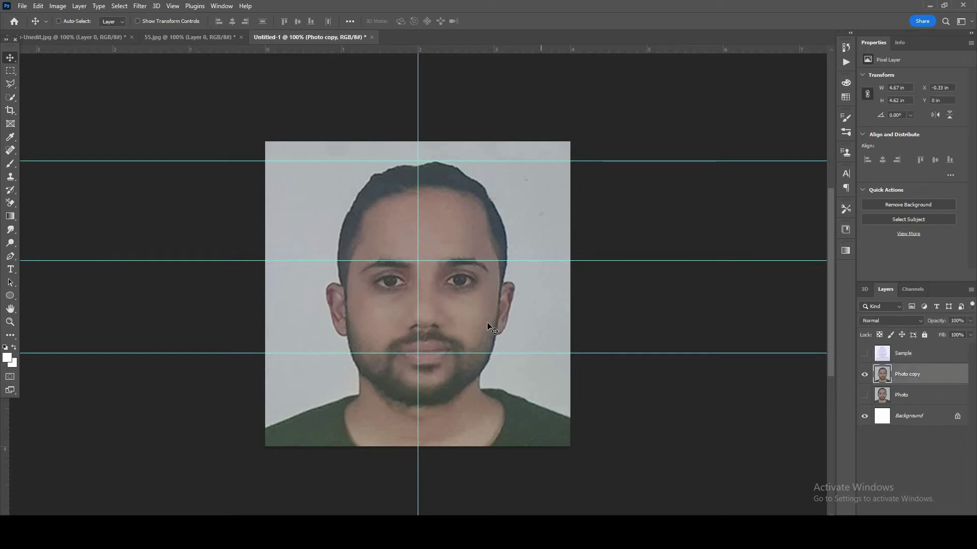
left_click_drag(485, 308, 492, 276)
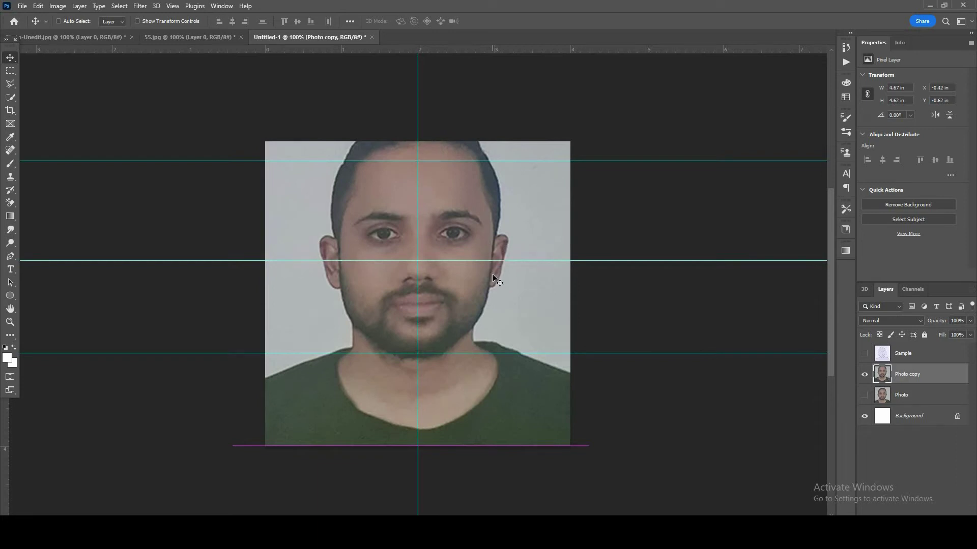
key("ctrl")
key("ctrl+t")
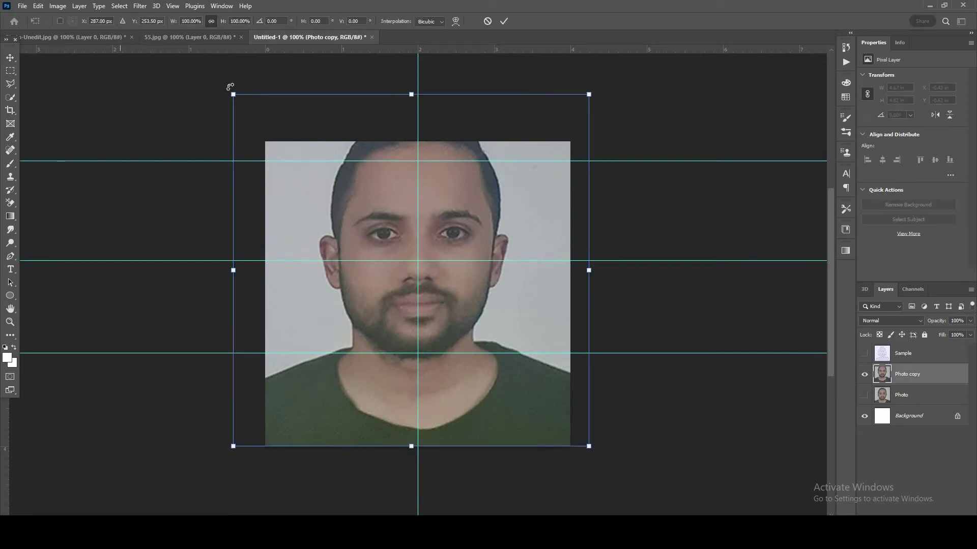
left_click_drag(233, 95, 262, 141)
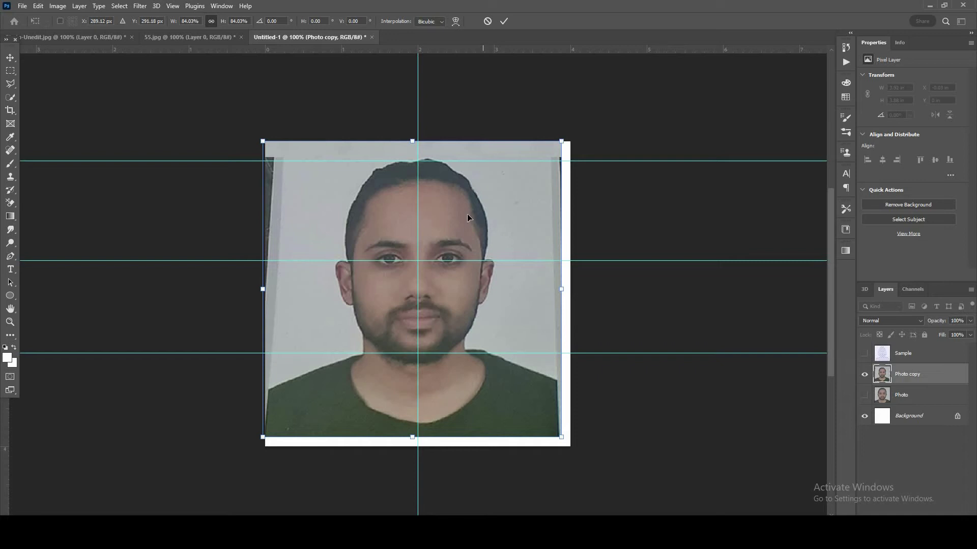
Step: Add a horizontal guide along the eyebrows, undo a trial rotation of Photo copy, and apply its scaling
left_click_drag(312, 51, 335, 241)
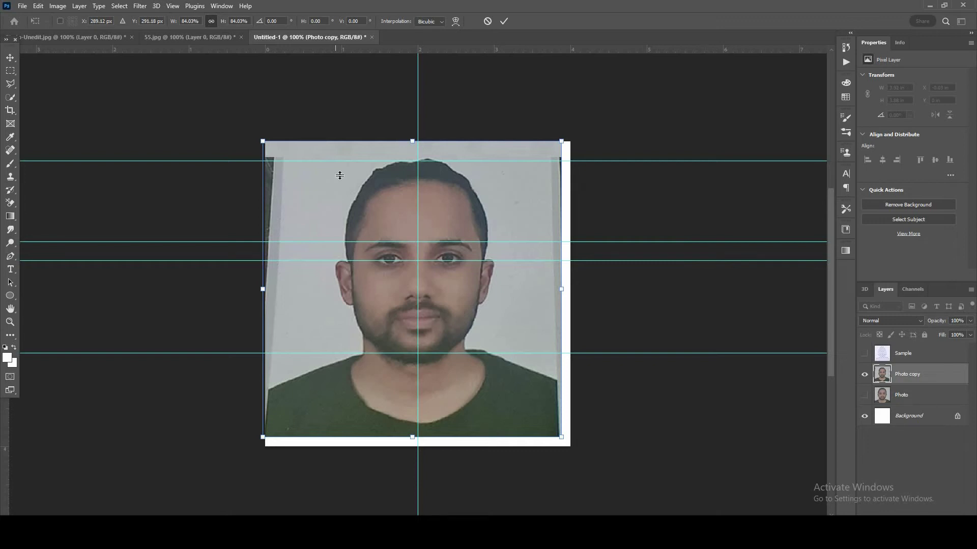
left_click_drag(339, 53, 343, 243)
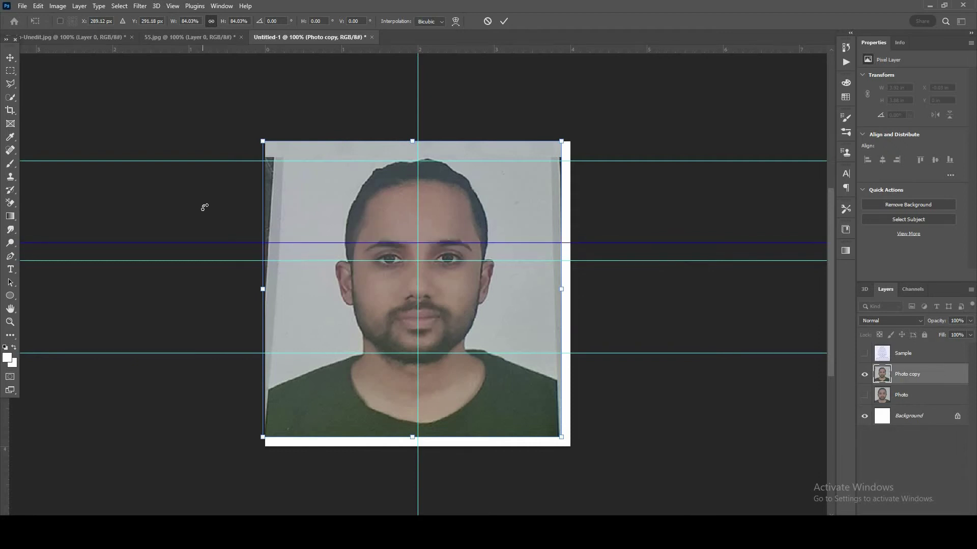
left_click_drag(647, 281, 640, 283)
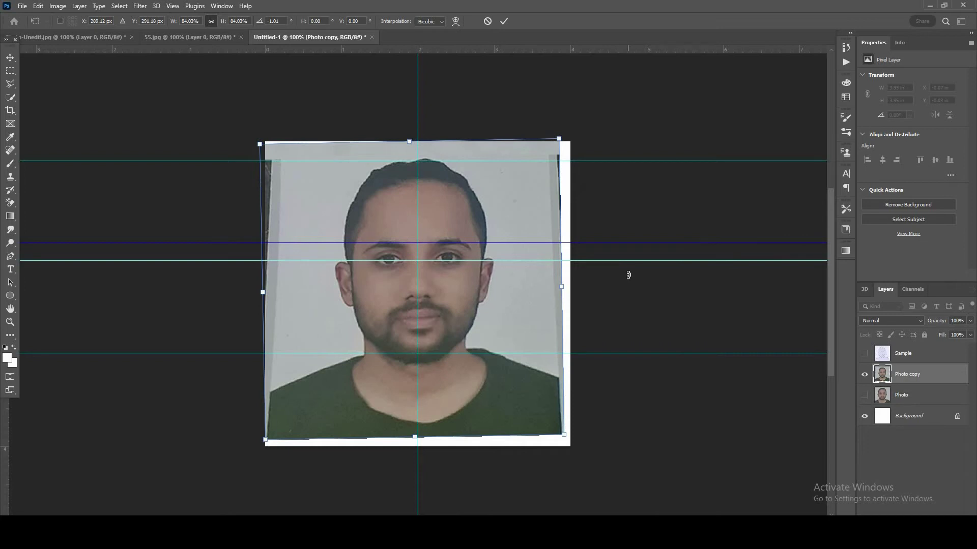
key("ctrl+z")
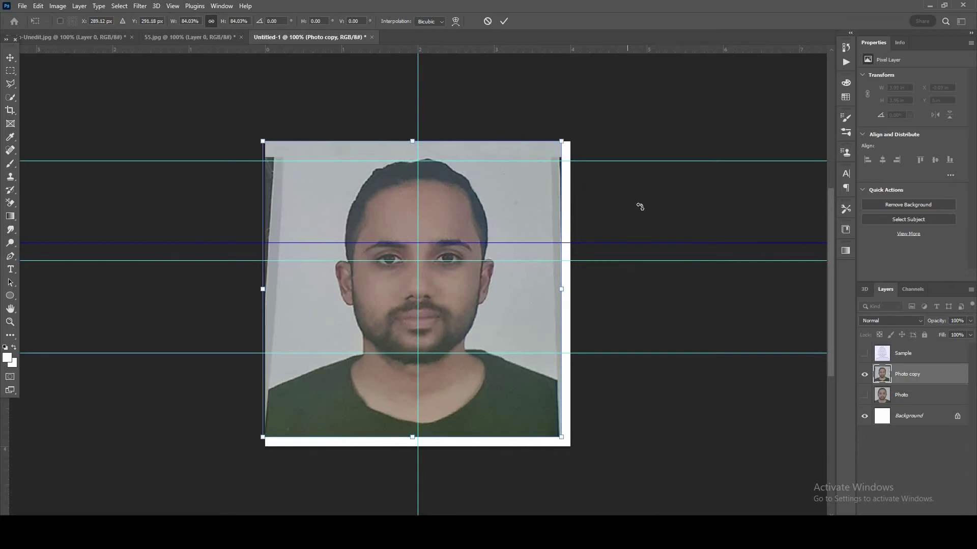
left_click(10, 60)
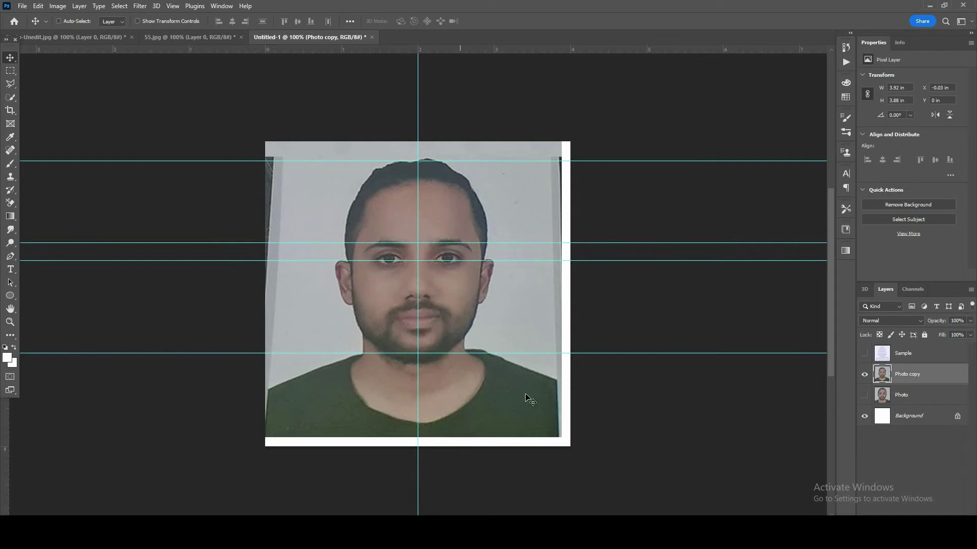
Step: Scale the Photo copy layer to about 99% and rotate it about -0.3° to level the face with the guides
key("ctrl+t")
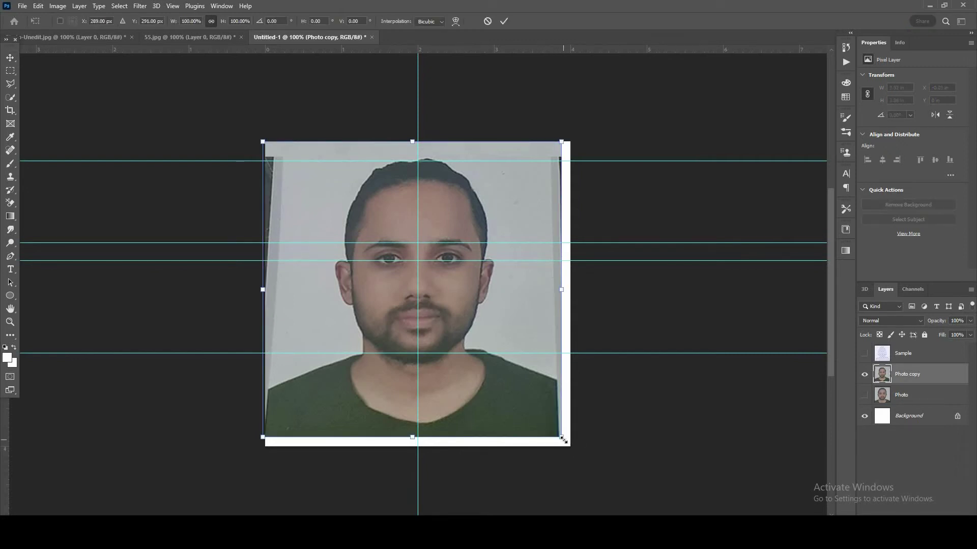
mouse_move(564, 443)
left_mouse_down()
mouse_move(559, 437)
mouse_move(568, 443)
left_mouse_up()
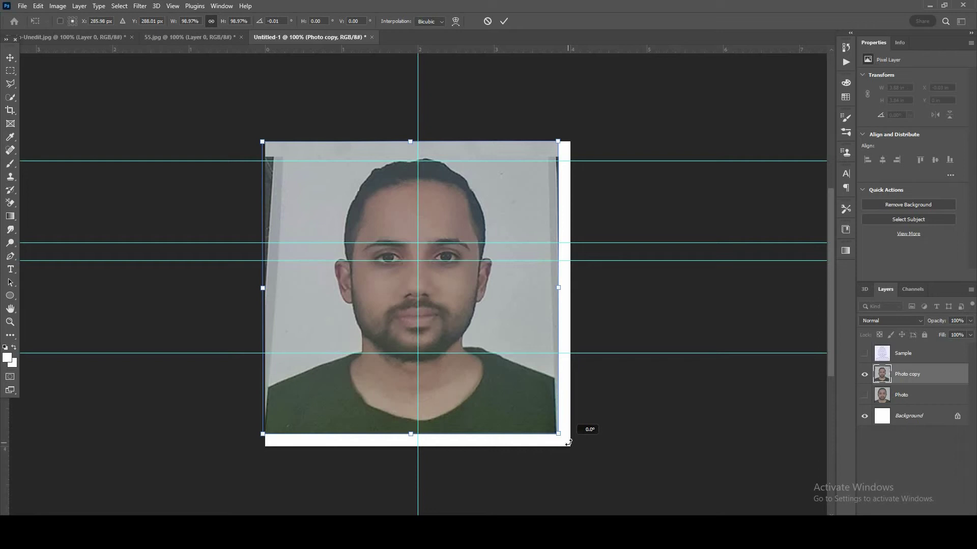
left_click_drag(569, 442, 569, 441)
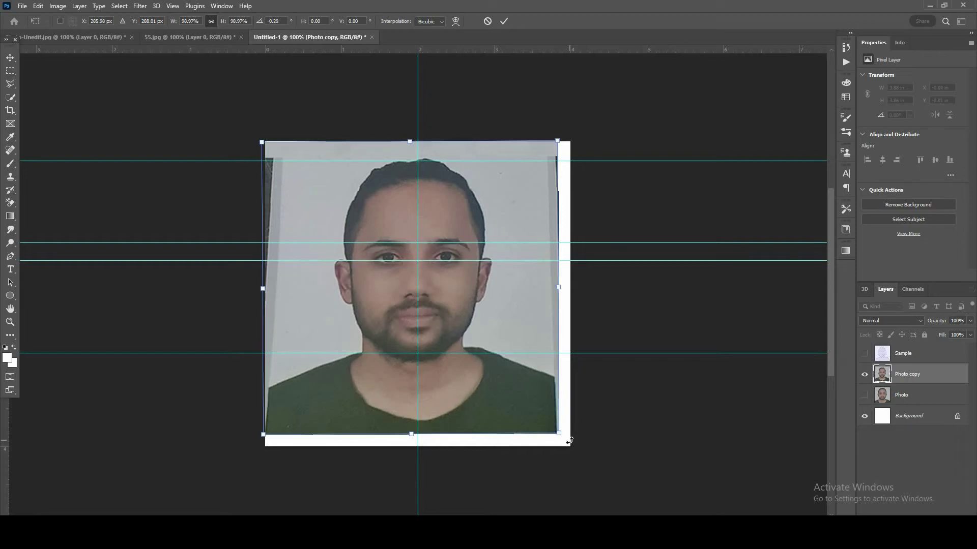
key("Return")
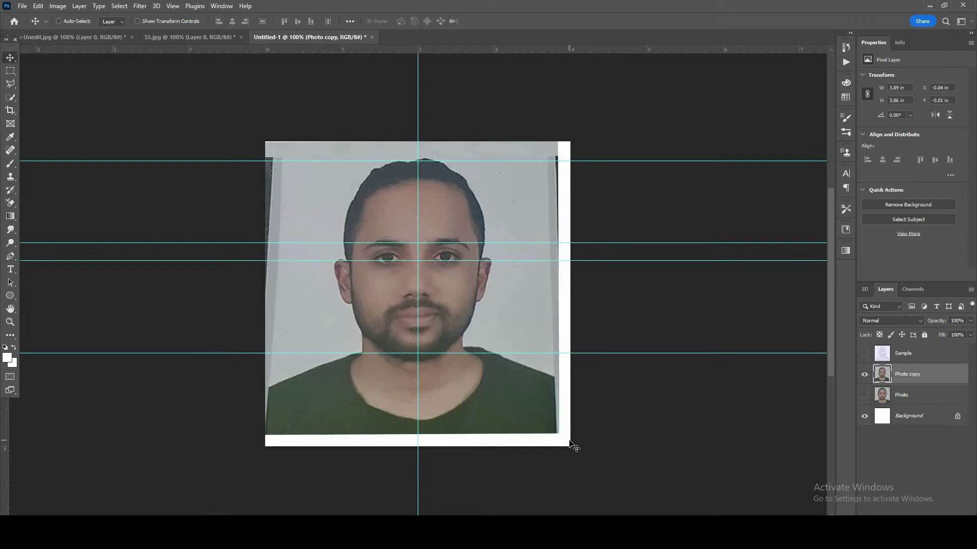
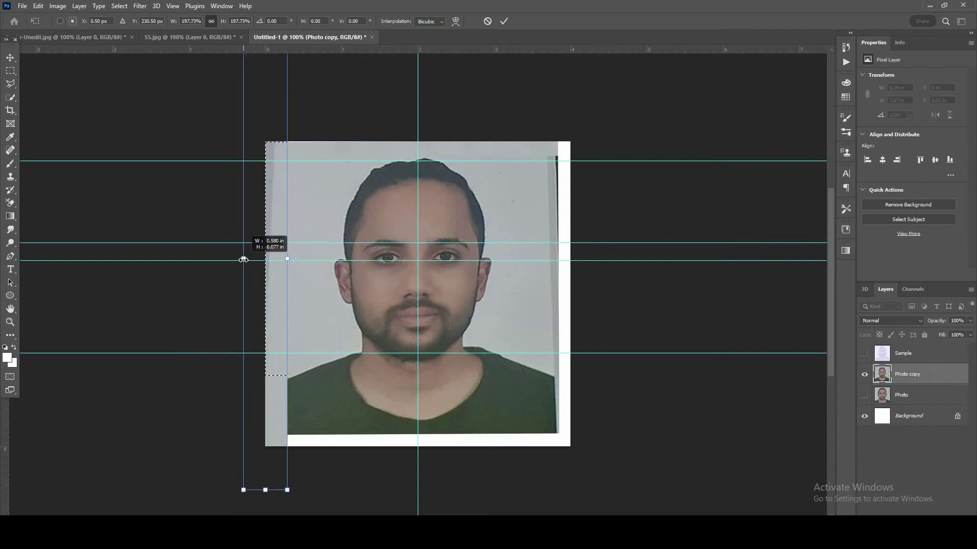
Step: Undo the proportional scaling of the photo's left background strip and stretch it outward to about 409% width, covering the dark edge
key("ctrl+z")
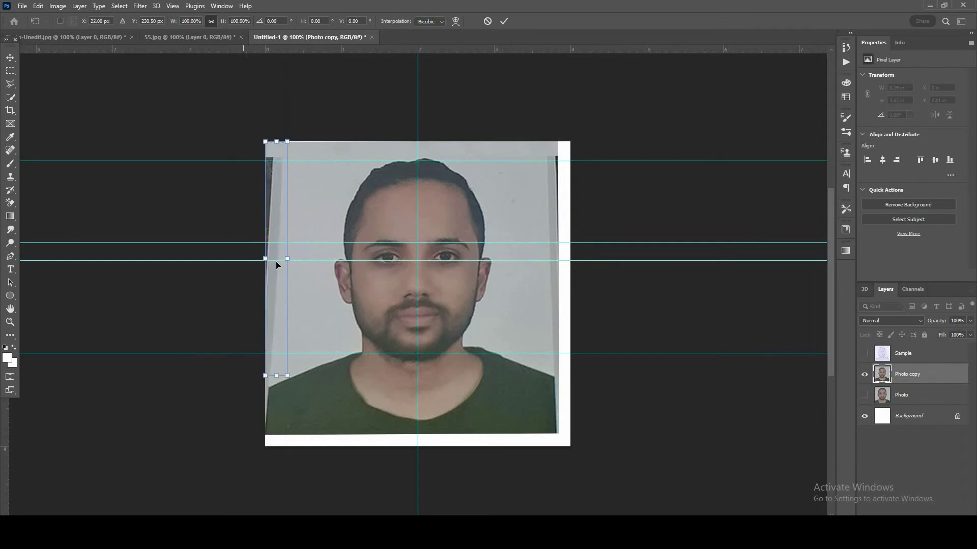
key("ctrl+z")
left_click_drag(246, 261, 178, 259)
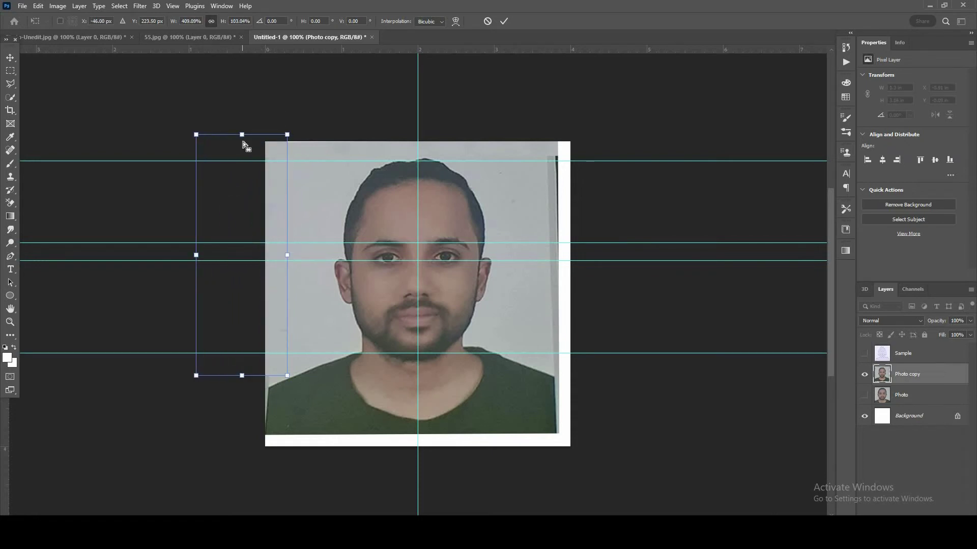
key("Escape")
Step: Select a strip about 4 × 0.13 in along the photo's upper edge and scale it to about 175% to fill the corner gap
key("m")
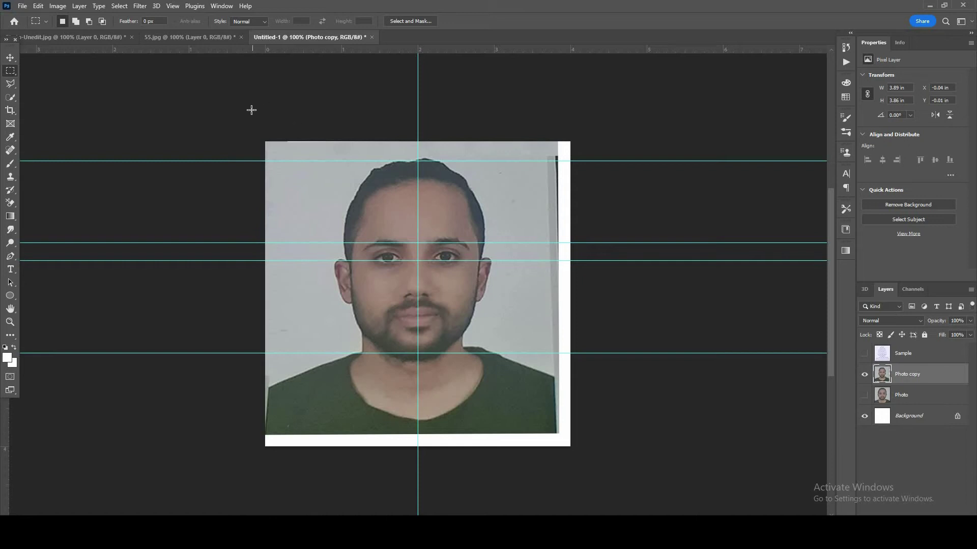
left_click_drag(260, 115, 610, 152)
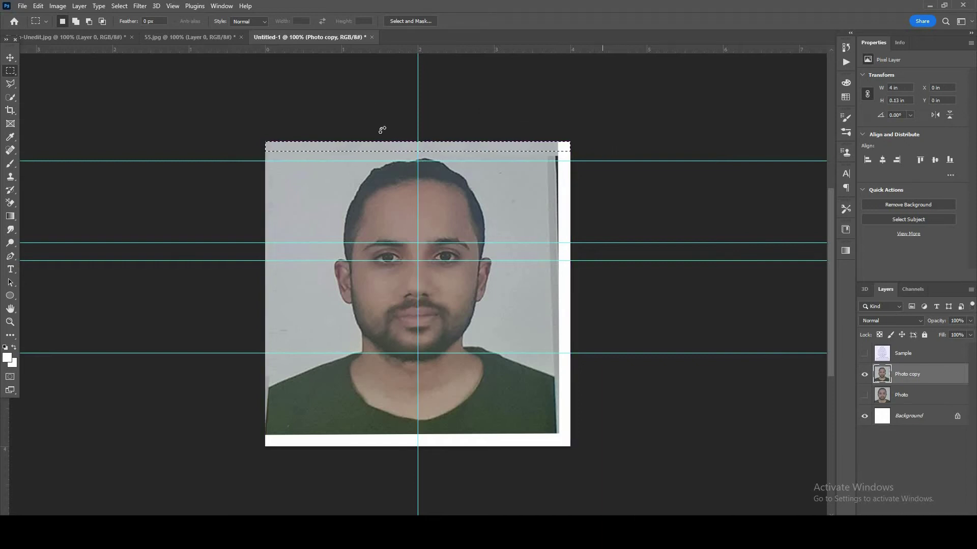
key("ctrl+t")
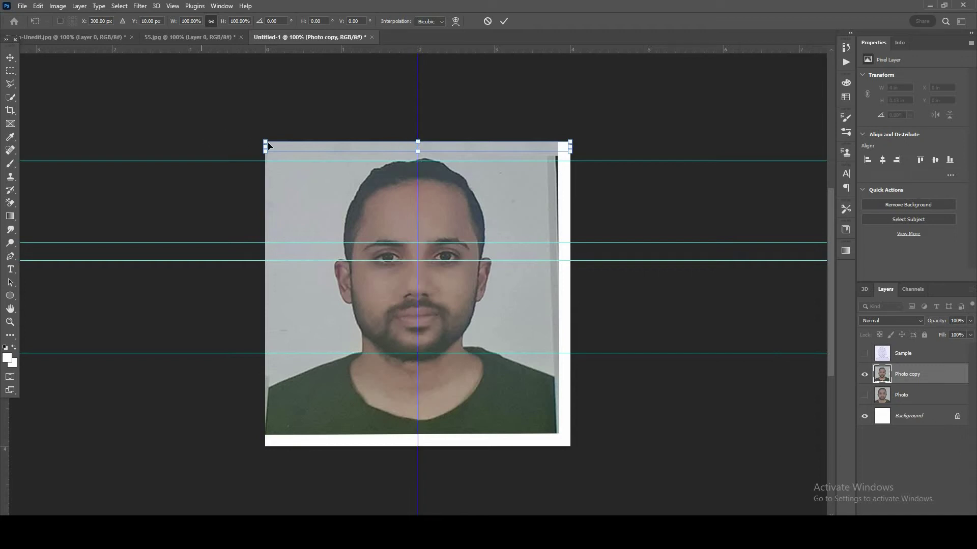
mouse_move(264, 137)
left_mouse_down()
mouse_move(251, 122)
mouse_move(250, 140)
left_mouse_up()
left_click_drag(412, 132, 412, 125)
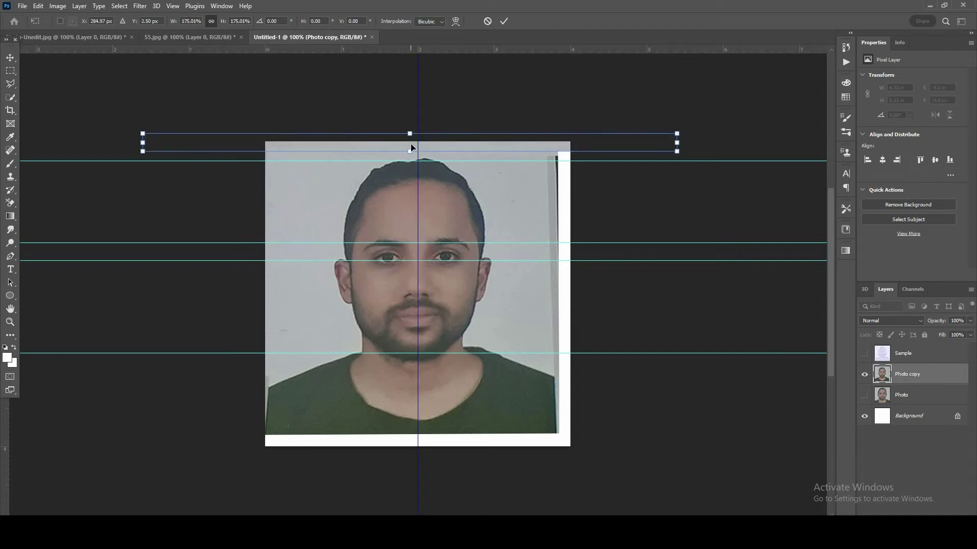
key("Return")
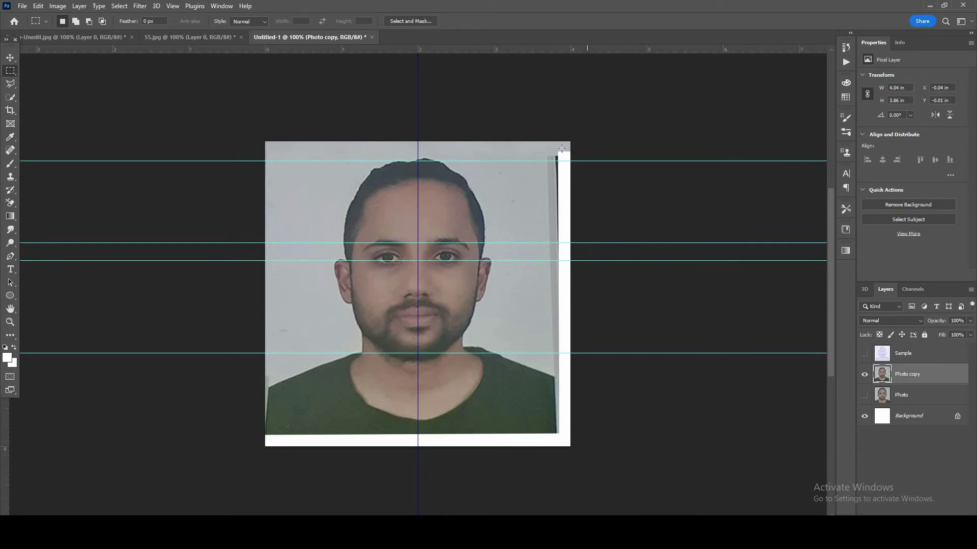
left_click_drag(539, 141, 593, 368)
key("ctrl+d")
key("ctrl+t")
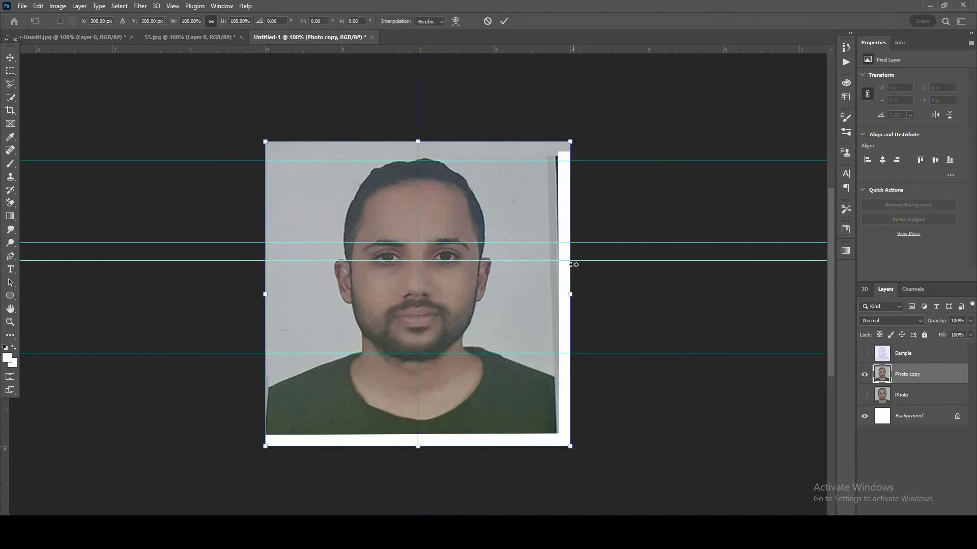
key("Return")
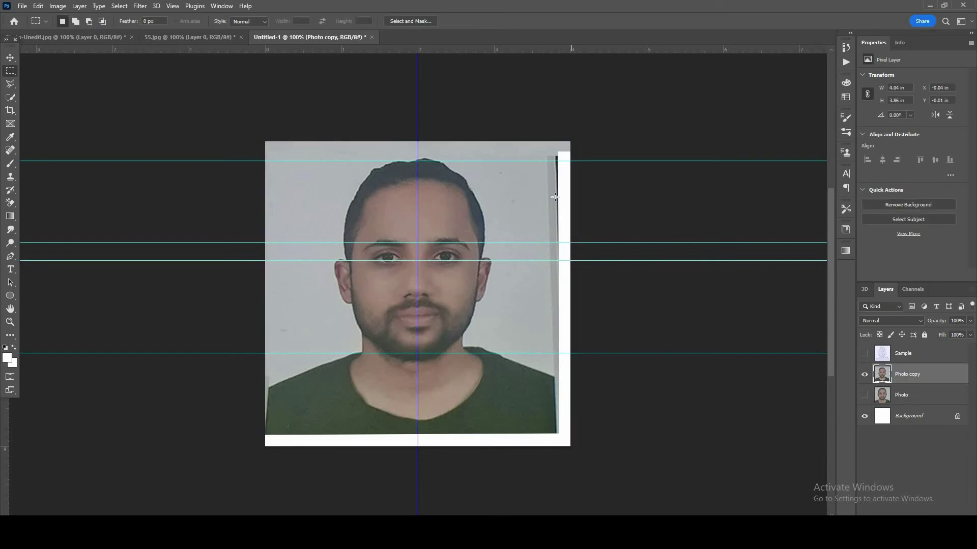
Step: Select the background strip along the photo's right edge above the shoulder and stretch it outward to 420% width, covering the dark border
left_click_drag(534, 142, 599, 363)
key("ctrl+t")
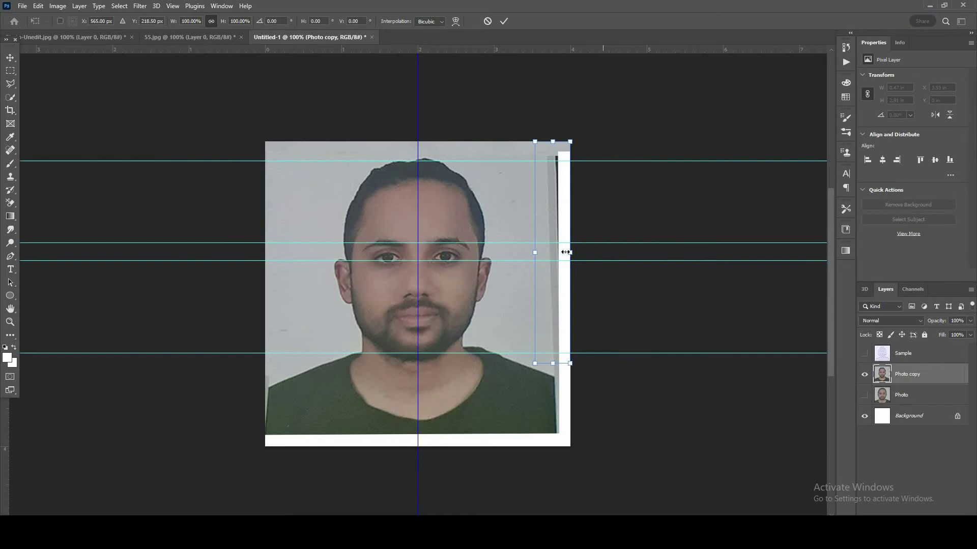
left_click_drag(573, 253, 684, 253)
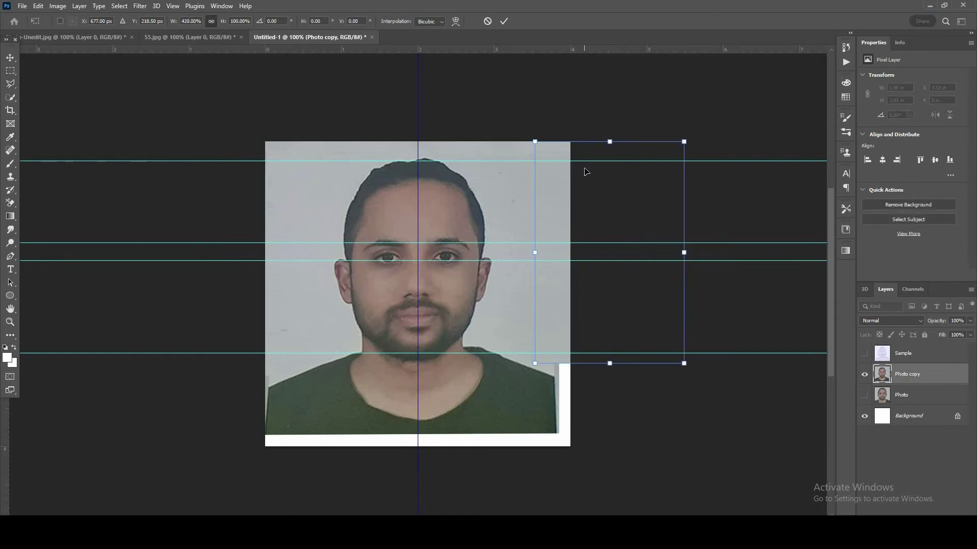
key("Return")
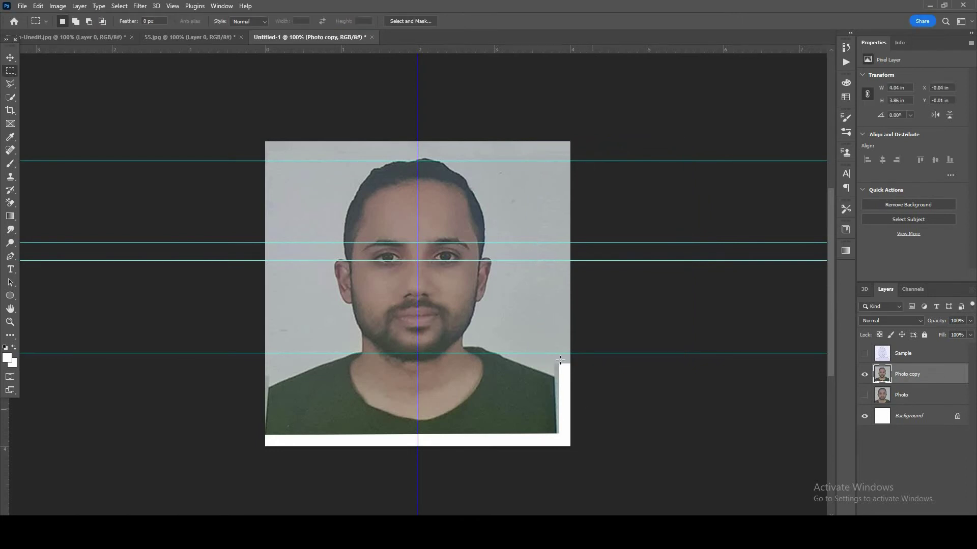
Step: Select a patch about 0.29 × 0.27 in above the right-hand shoulder and stretch it outward to about 477% width
left_click_drag(550, 356, 679, 362)
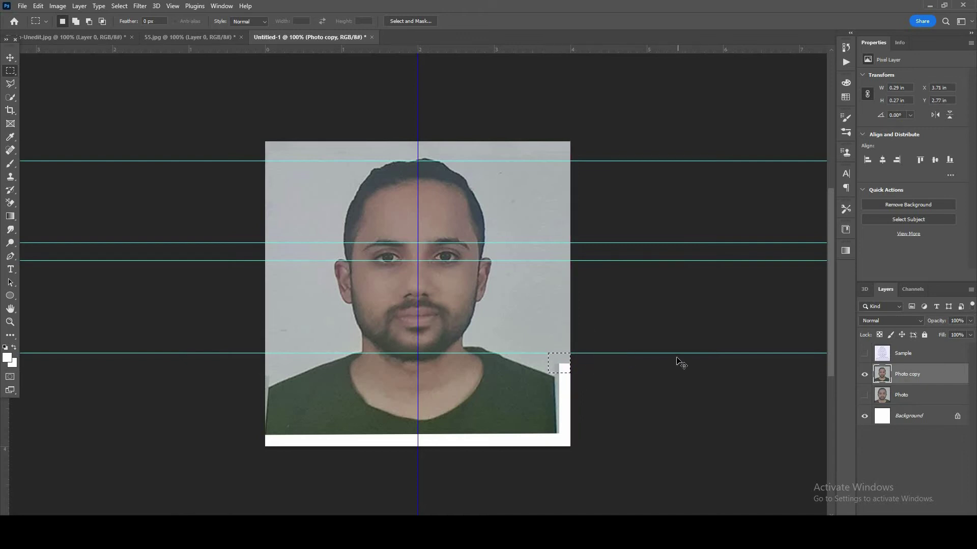
key("ctrl+t")
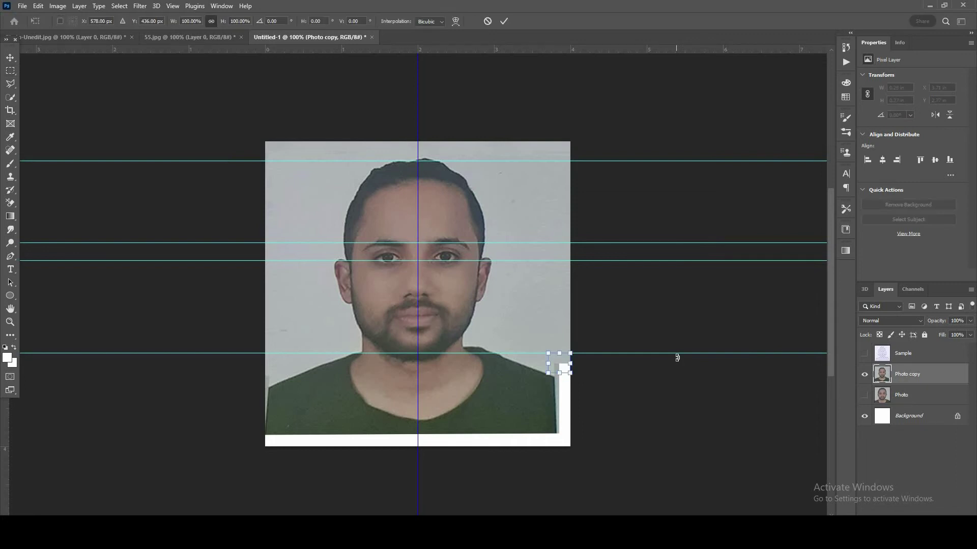
left_click_drag(569, 366, 656, 368)
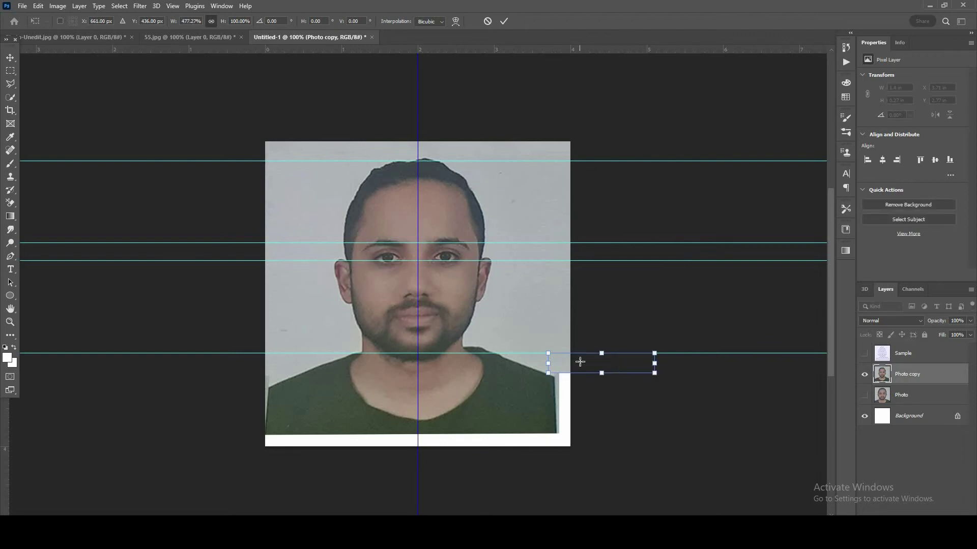
key("Escape")
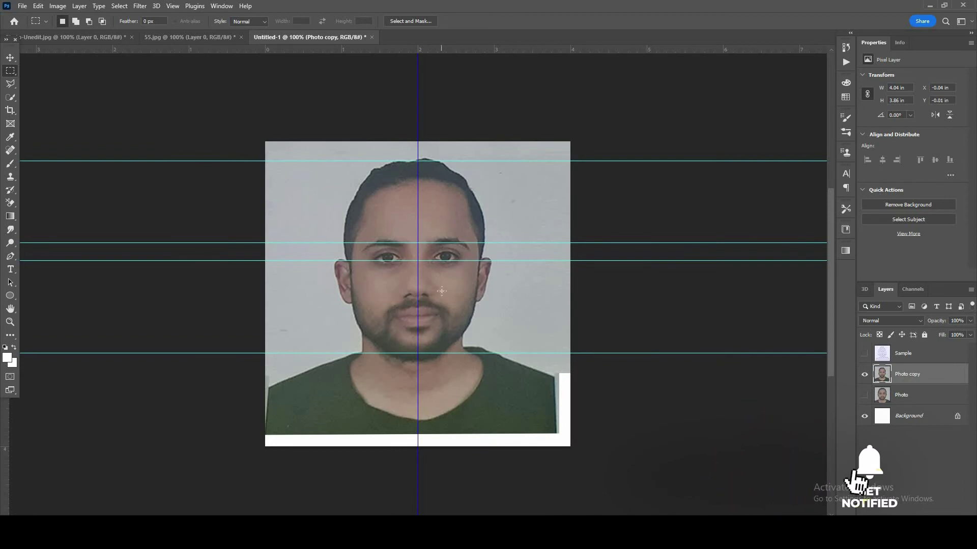
Step: Select a full-width strip about 4 × 0.35 in along the shirt's lower edge and nudge the selection down to Y 3.75 in
left_click(10, 58)
key("m")
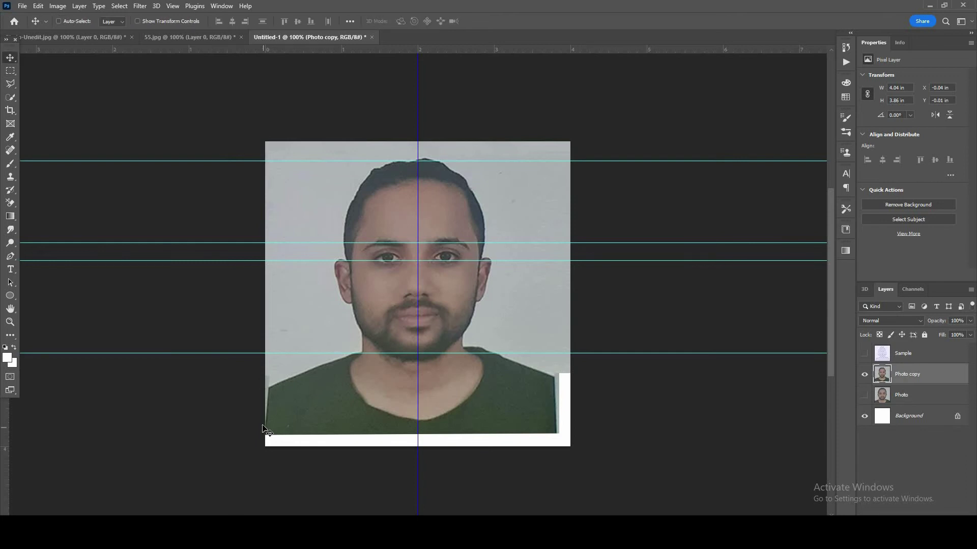
left_click_drag(263, 418, 596, 477)
key("Down")
key("Down")
key("Down")
key("Down")
key("Down")
key("Down")
key("Down")
key("Down")
key("Down")
key("Down")
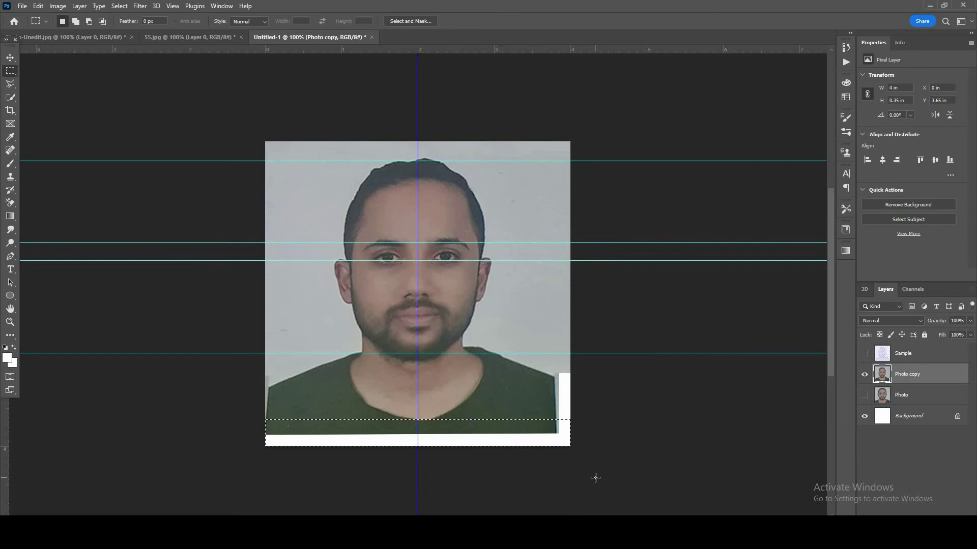
key("Down")
key("Down")
key("Down")
key("Down")
key("Down")
key("Down")
key("Down")
key("Down")
key("Down")
key("Down")
key("Up")
key("Up")
key("Up")
key("Up")
key("Up")
Step: Stretch the selected shirt strip down to about 353% height and 112% width, filling the white band along the canvas's lower edge
key("ctrl+t")
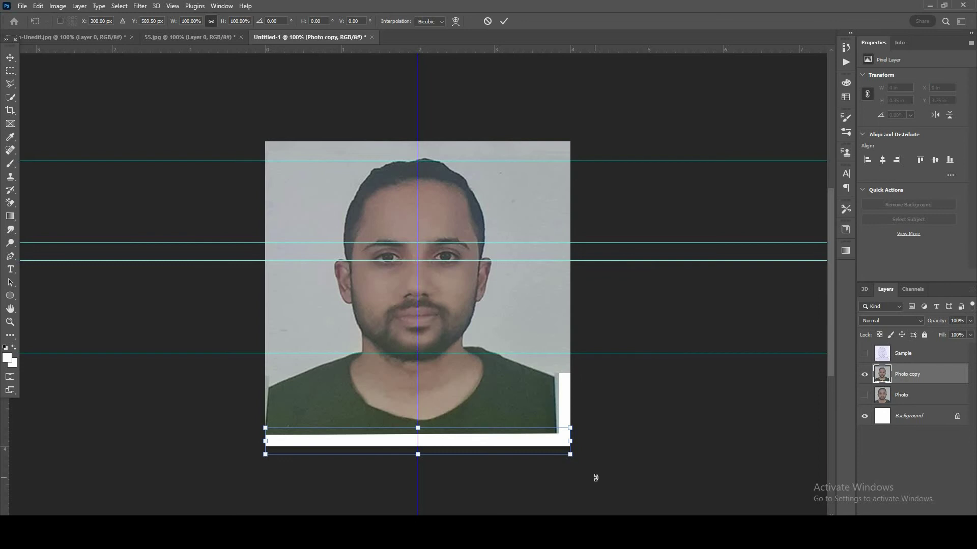
left_click_drag(420, 454, 430, 507)
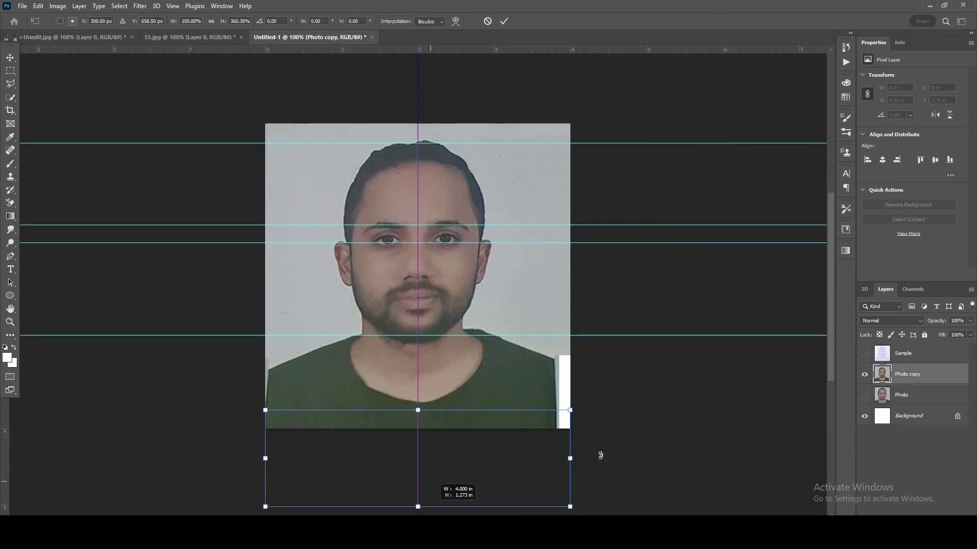
left_click_drag(570, 453, 612, 464)
left_click_drag(433, 498, 435, 506)
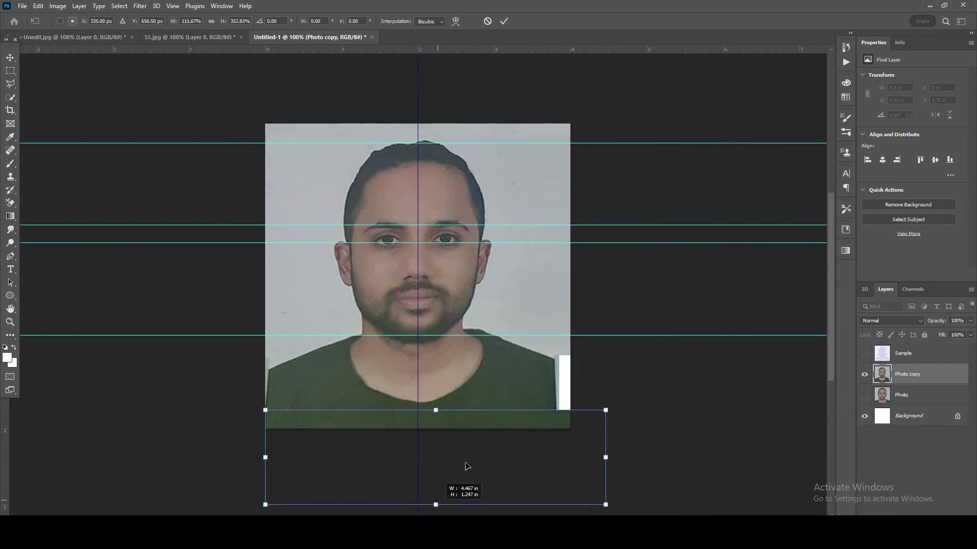
key("Return")
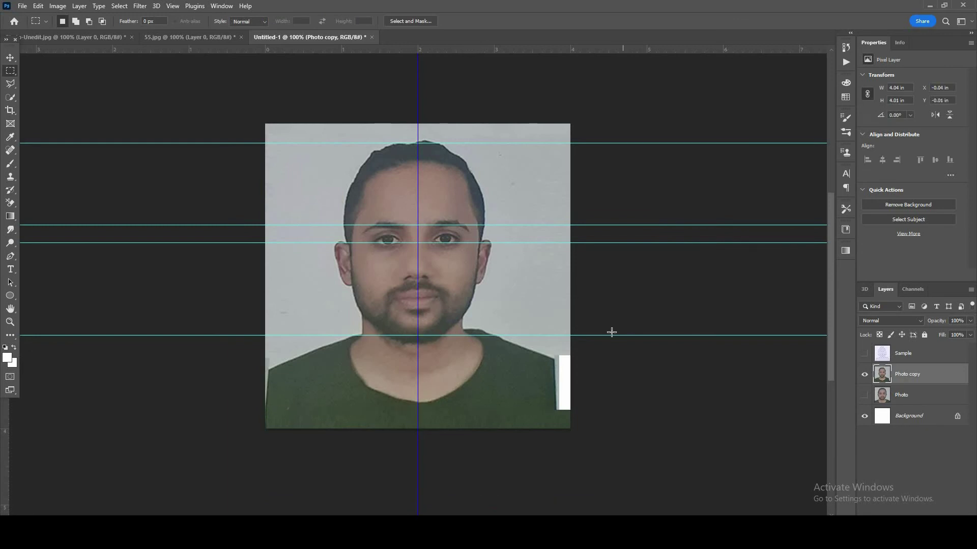
Step: Select the strip around the white gap beside the right-hand shoulder and stretch it outward past the canvas edge, then deselect
left_click_drag(541, 341, 575, 413)
key("ctrl+t")
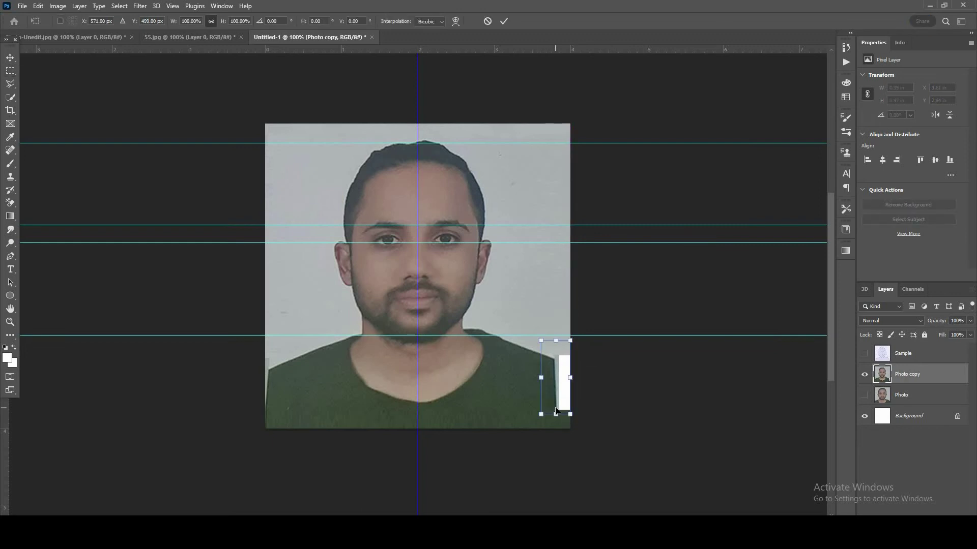
left_click_drag(569, 378, 608, 399)
key("Return")
left_click(601, 385)
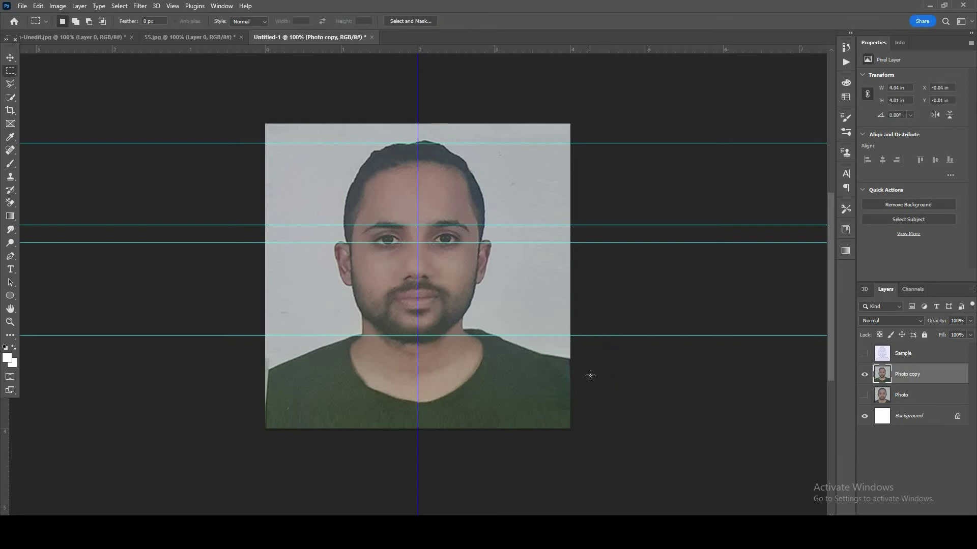
Step: Select a narrow strip along the photo's lower left edge, stretch it outward to about 0.42 in wide, and clear the selection
left_click_drag(265, 304, 279, 427)
key("ctrl+t")
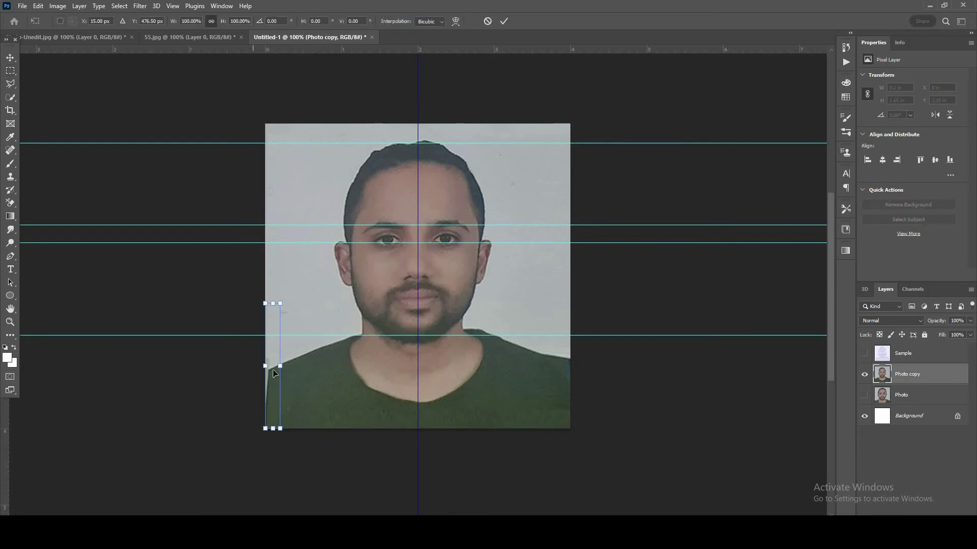
left_click_drag(263, 367, 247, 371)
key("Return")
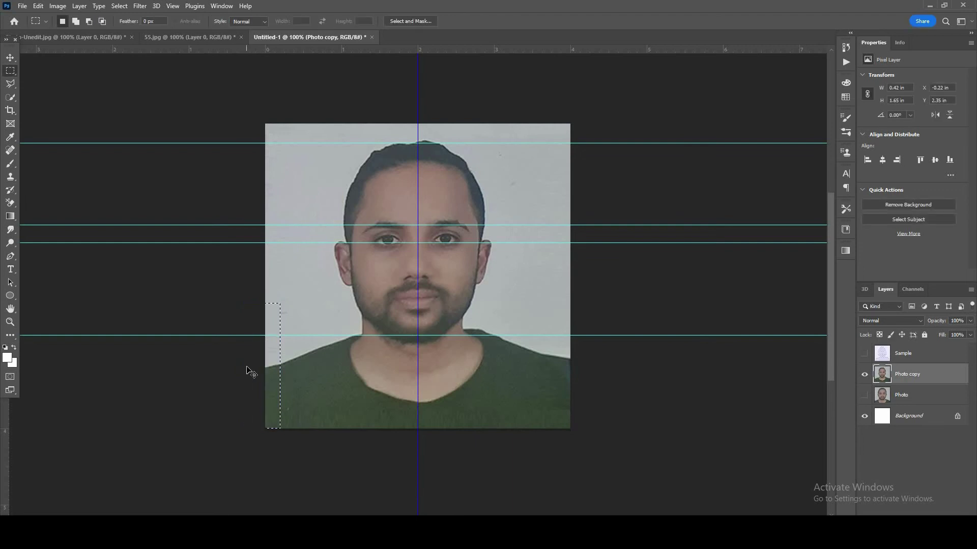
key("v")
key("m")
key("v")
key("m")
key("v")
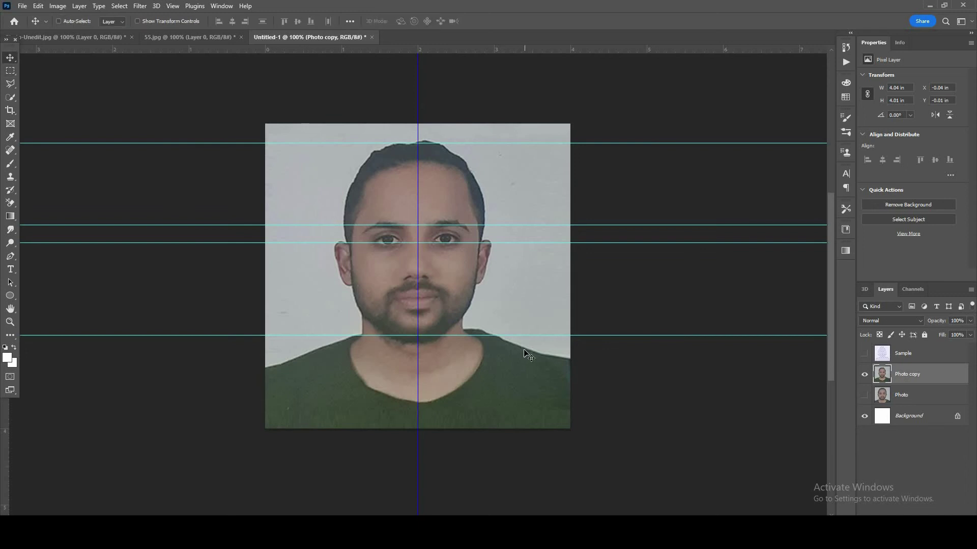
Step: Toggle the guides on and off to check the face alignment, finishing with the guides hidden
left_click(532, 310)
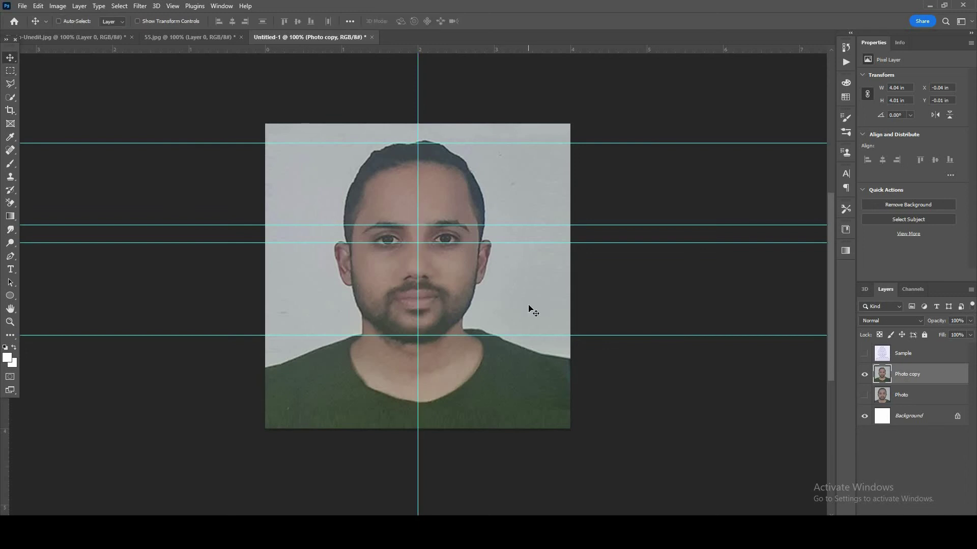
key("ctrl+semicolon")
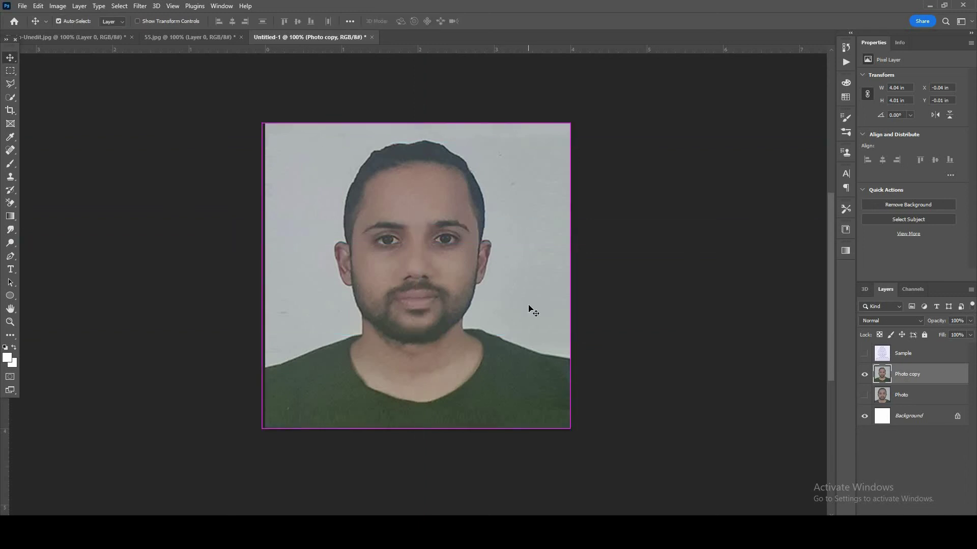
key("ctrl+semicolon")
key("ctrl+semicolon")
key("ctrl+semicolon")
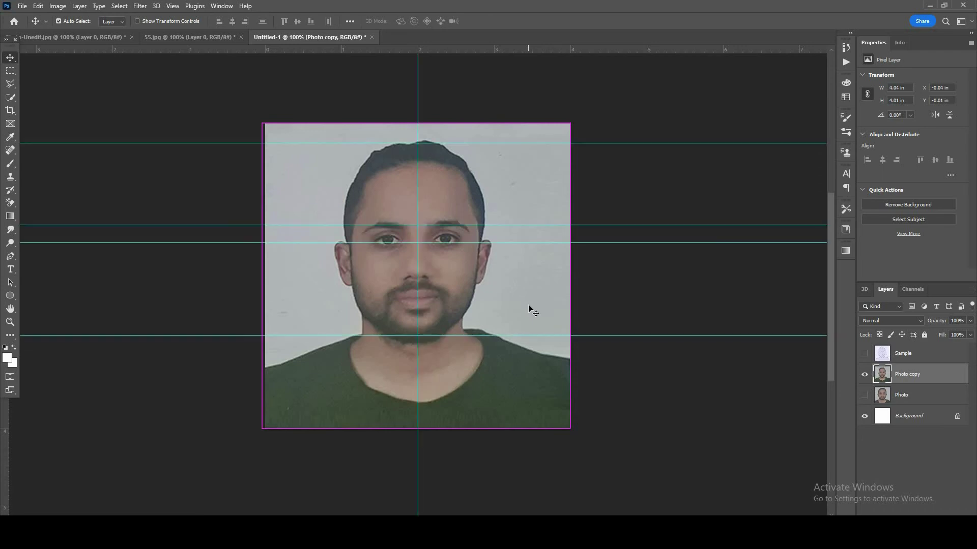
key("ctrl+semicolon")
key("ctrl+semicolon")
key("ctrl+semicolon")
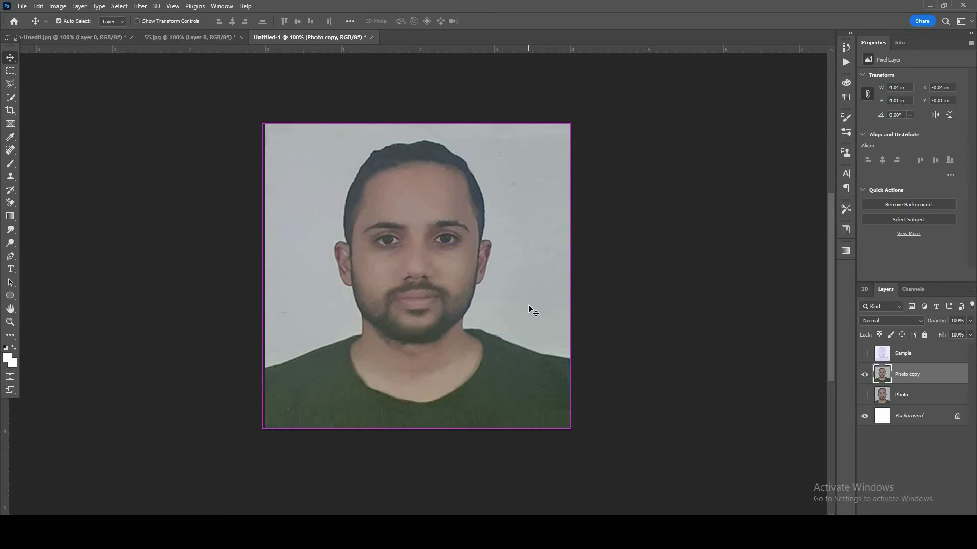
key("ctrl+semicolon")
key("ctrl+semicolon")
key("ctrl+semicolon")
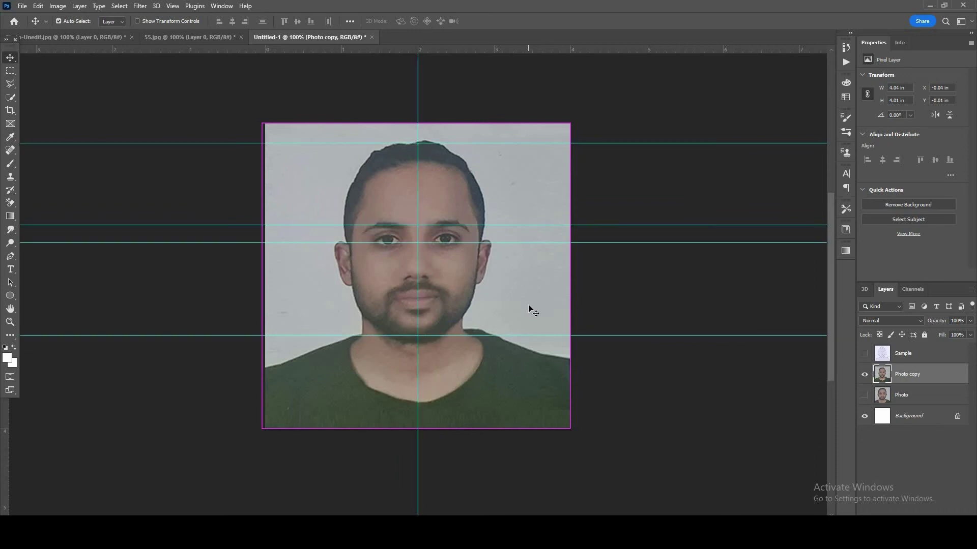
key("ctrl+semicolon")
key("ctrl+semicolon")
key("ctrl+semicolon")
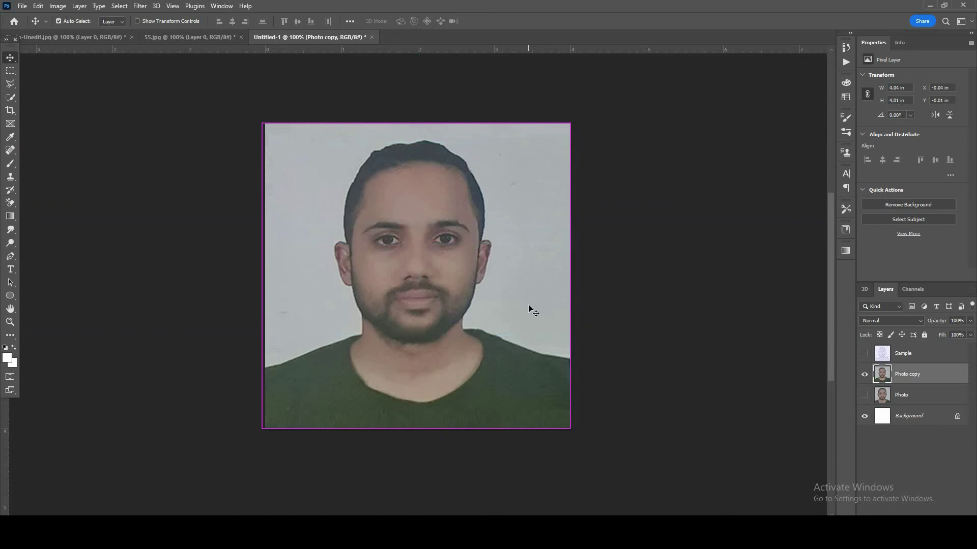
key("ctrl+semicolon")
key("ctrl+semicolon")
key("ctrl+semicolon")
key("ctrl+semicolon")
key("ctrl+semicolon")
key("ctrl+semicolon")
key("ctrl+semicolon")
key("ctrl+semicolon")
key("ctrl+semicolon")
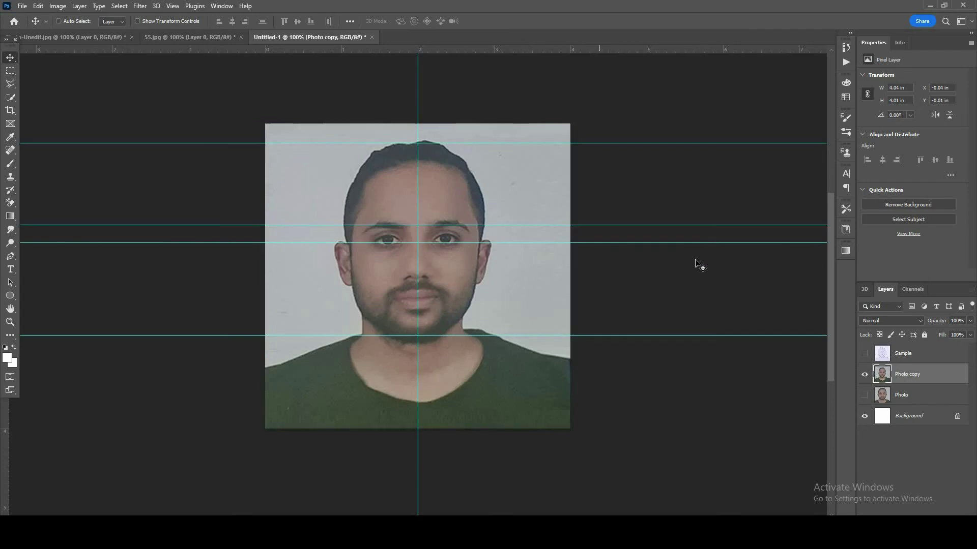
key("ctrl+semicolon")
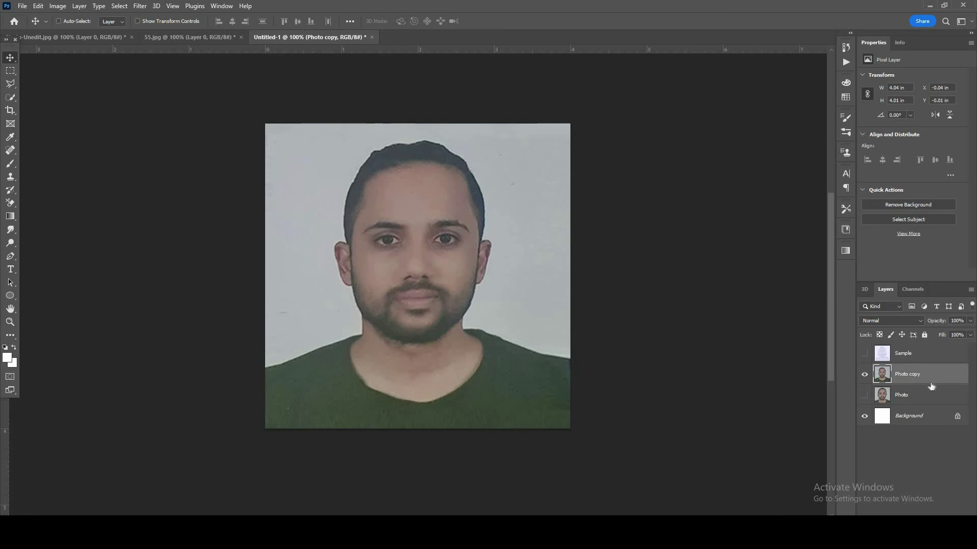
Step: Draw a closed Pen path along the left-hand shoulder's slope, enclosing the background above it and extending past the canvas edge
key("p")
left_click(331, 345)
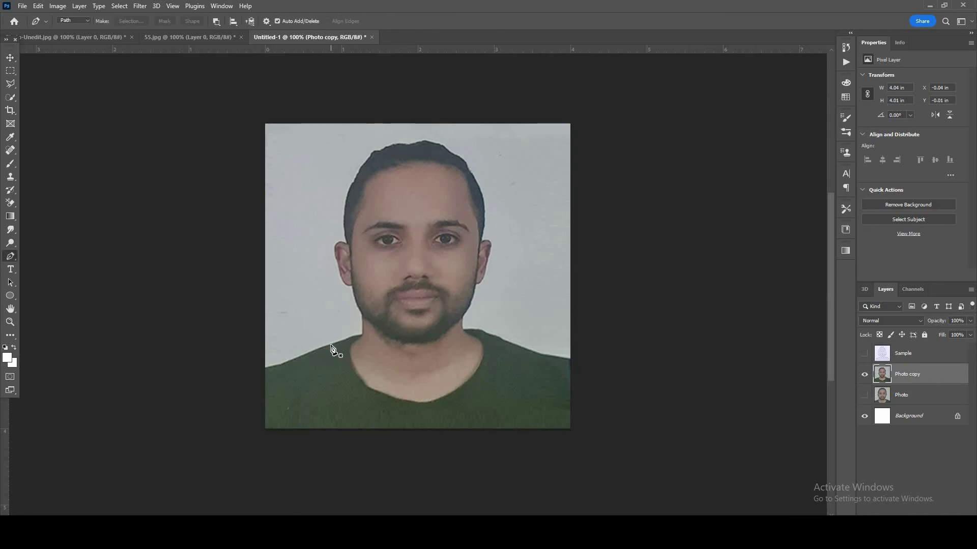
left_click_drag(252, 387, 244, 398)
left_click(221, 370)
left_click_drag(236, 324, 246, 318)
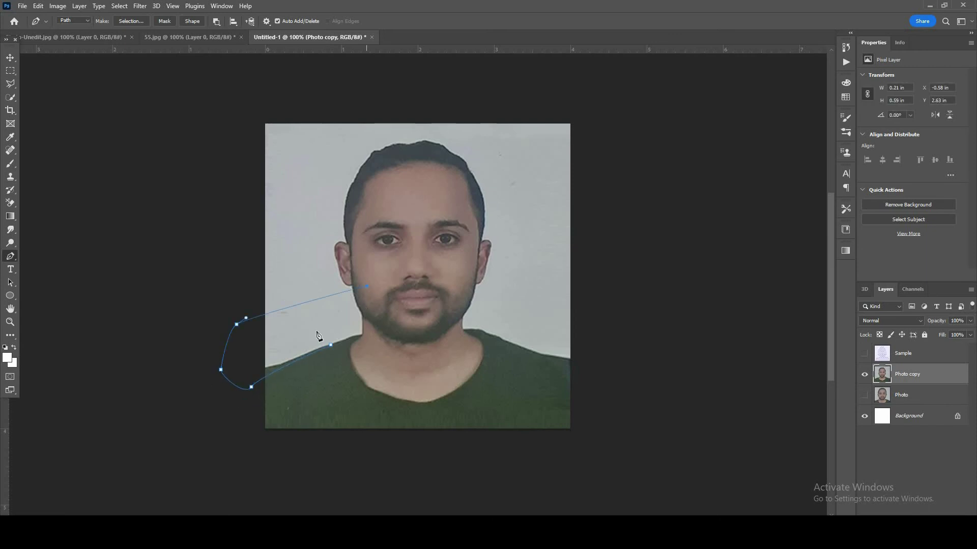
left_click(342, 308)
left_click(346, 331)
left_click(336, 339)
left_click(331, 345)
Step: Convert the path to a selection, clone background over the left-hand shoulder's edge inside it, and deselect
key("ctrl+Return")
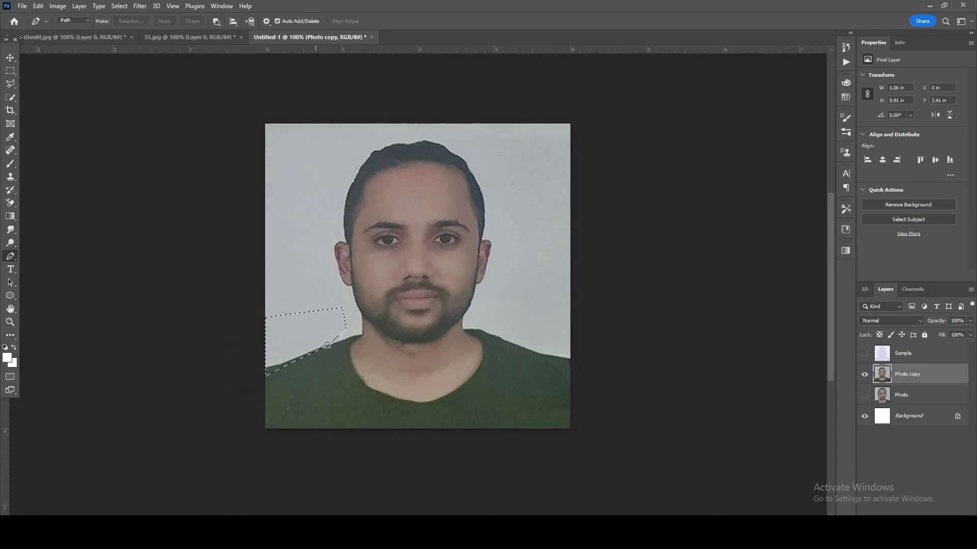
key("s")
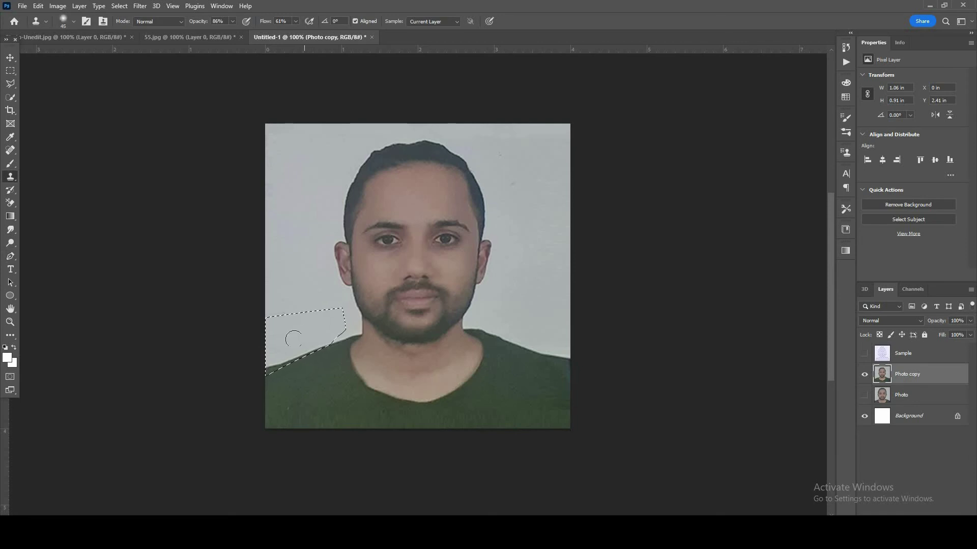
mouse_move(300, 356)
left_mouse_down()
mouse_move(256, 377)
mouse_move(268, 355)
left_mouse_up()
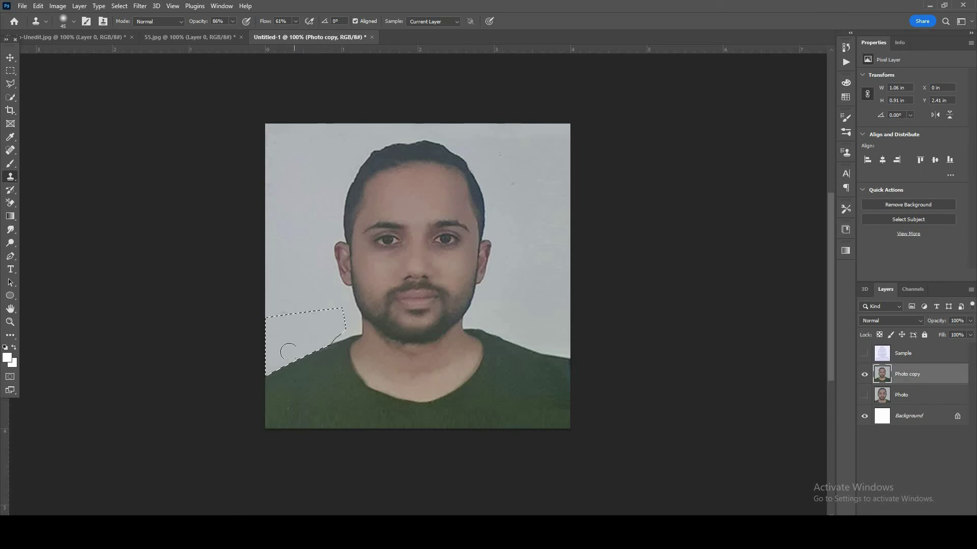
key("ctrl+d")
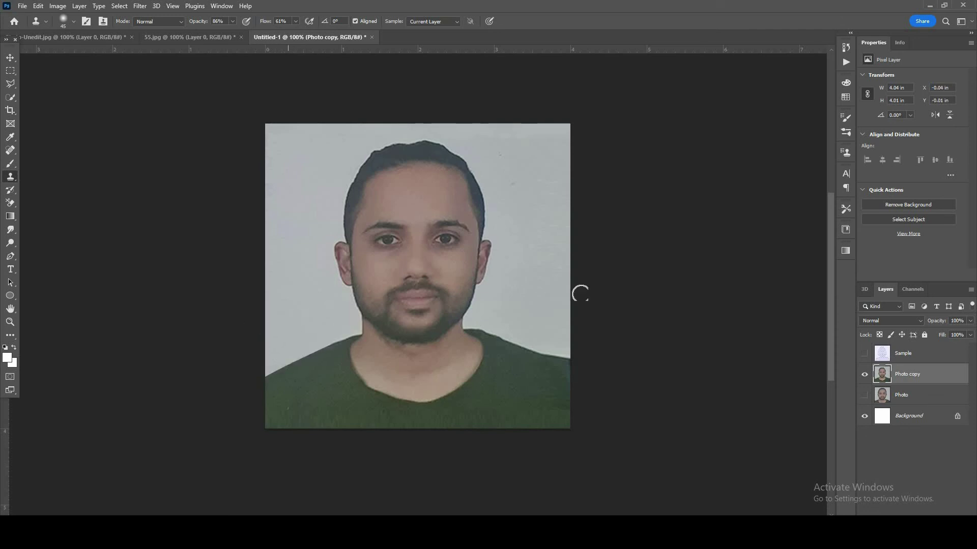
Step: Draw a closed Pen path along the right-hand shoulder's slope, enclosing the background above it and extending past the canvas edge
key("v")
key("p")
left_click(511, 343)
left_click_drag(575, 381, 585, 404)
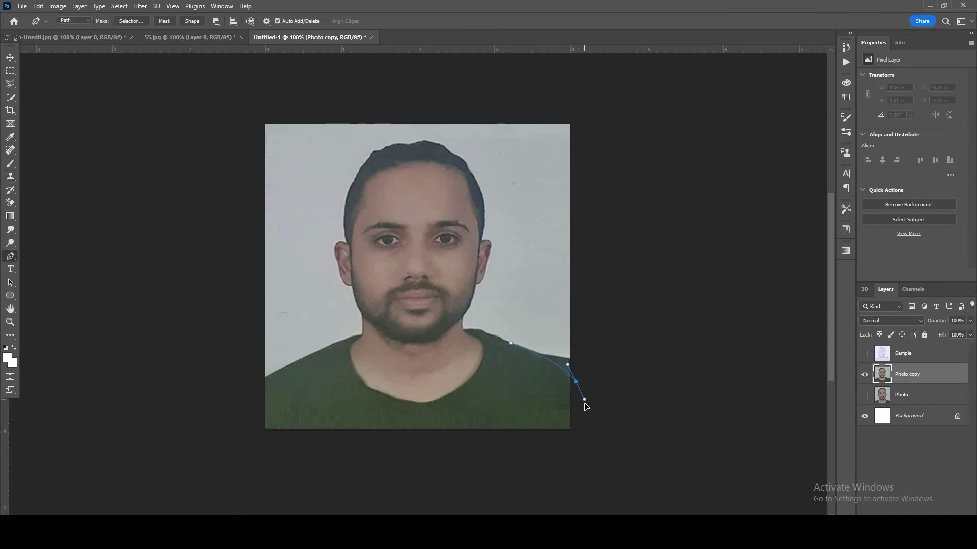
left_click(606, 341)
left_click(586, 320)
left_click(549, 308)
left_click(520, 319)
left_click(502, 325)
left_click(507, 336)
left_click(511, 342)
Step: Convert the path to a selection and clone background over the right-hand shoulder's edge inside it
key("ctrl+Return")
key("ctrl+shift+i")
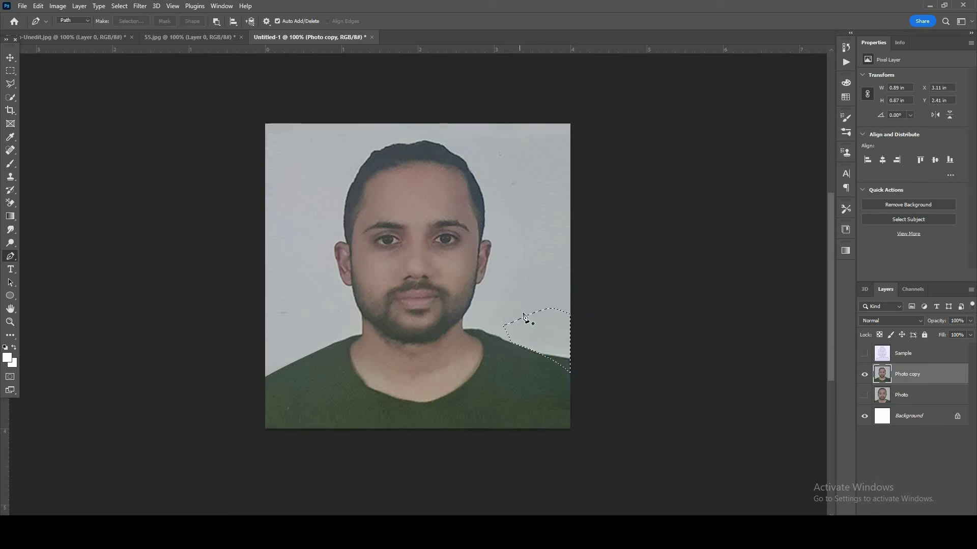
key("s")
mouse_move(548, 350)
left_mouse_down()
mouse_move(563, 364)
mouse_move(558, 328)
mouse_move(571, 373)
mouse_move(553, 329)
mouse_move(561, 364)
mouse_move(555, 332)
mouse_move(551, 346)
mouse_move(576, 371)
mouse_move(540, 328)
left_mouse_up()
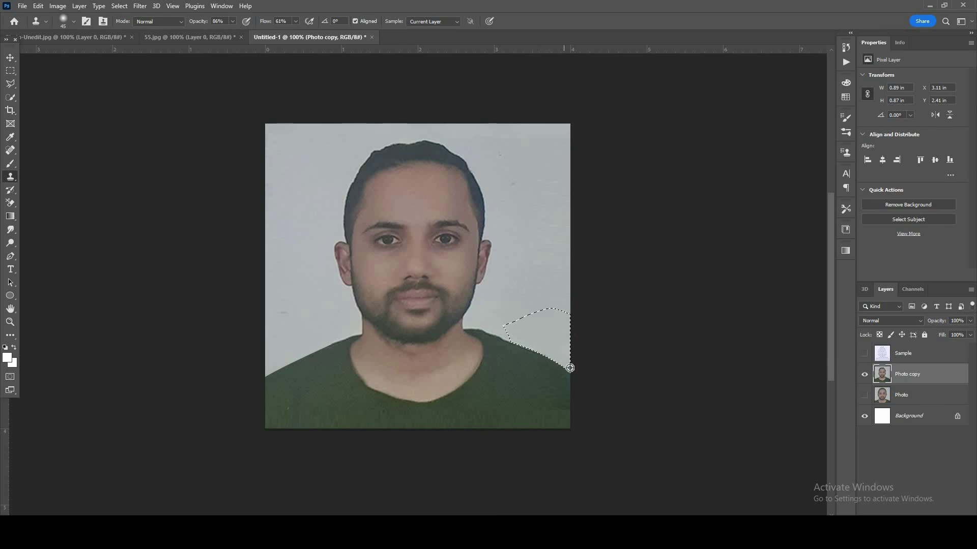
Step: Finish cloning background over the right-hand shoulder's edge inside the selection and deselect
mouse_move(569, 370)
left_mouse_down()
mouse_move(578, 371)
mouse_move(535, 298)
left_mouse_up()
key("ctrl+d")
key("v")
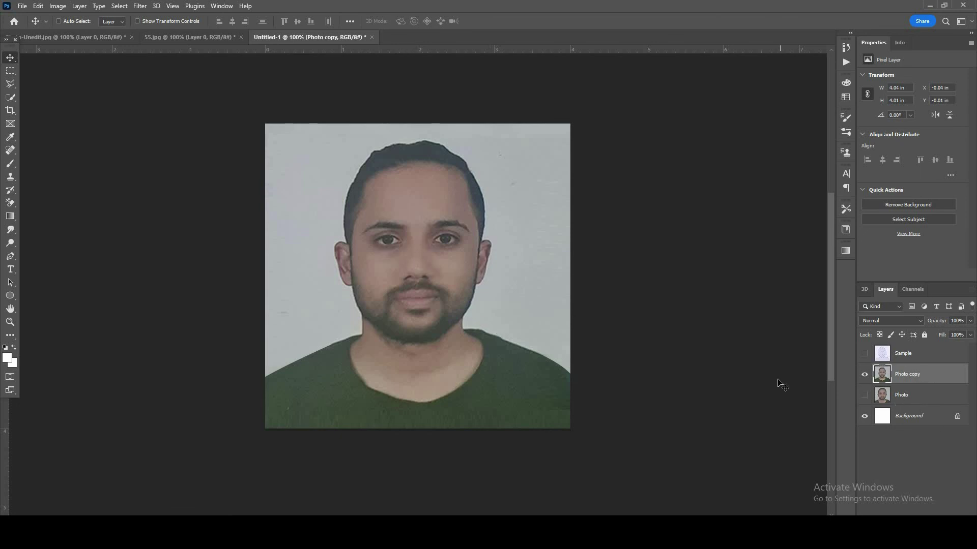
Step: Apply automatic Levels and automatic Curves corrections to the Photo copy layer
key("ctrl+l")
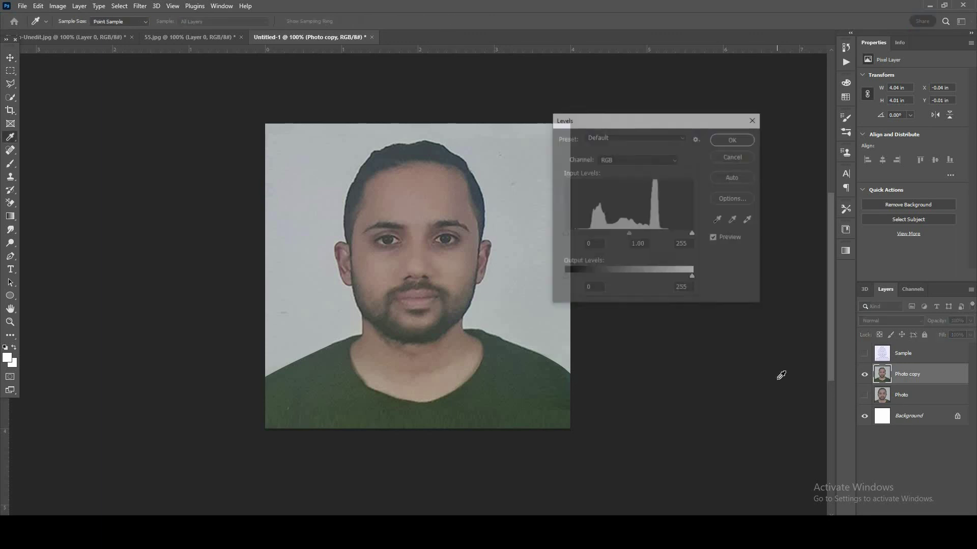
left_click(733, 177)
left_click(733, 139)
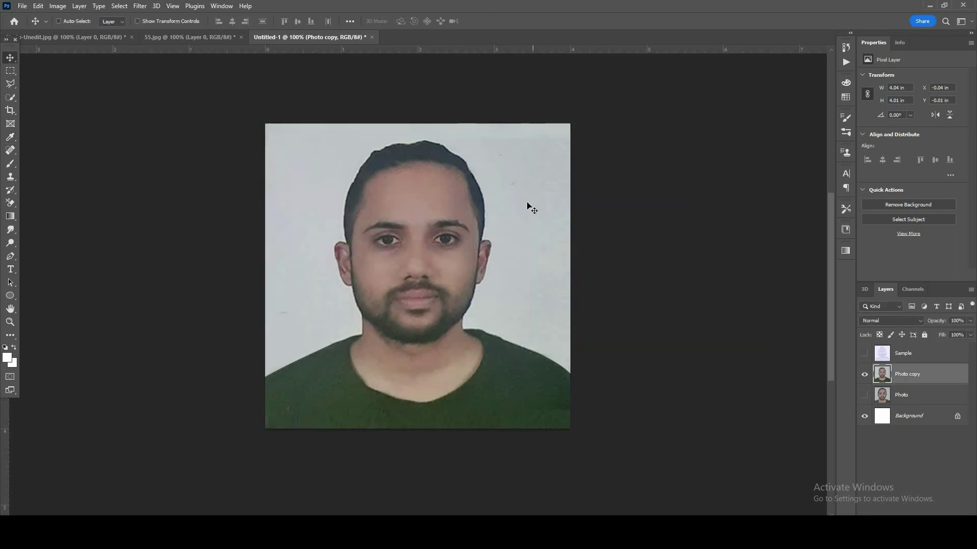
key("ctrl")
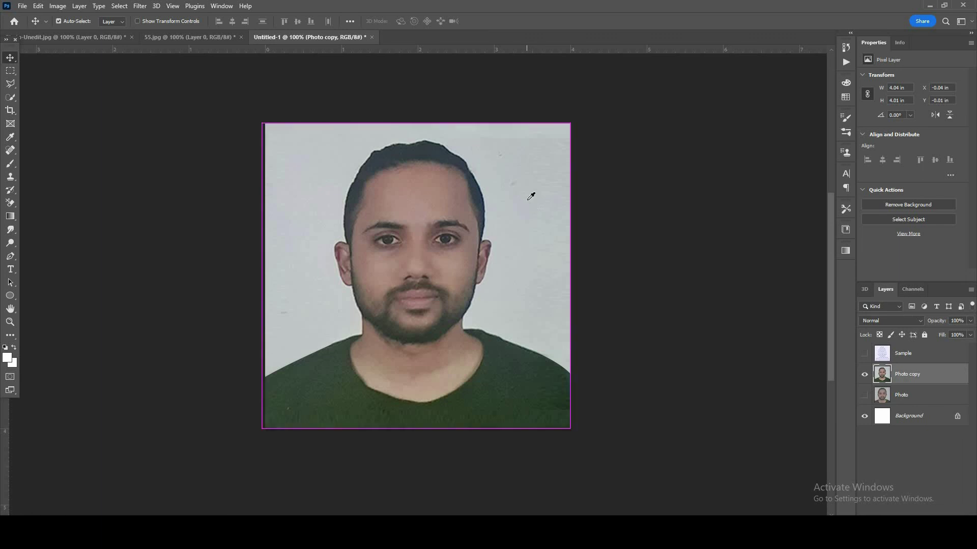
key("ctrl+m")
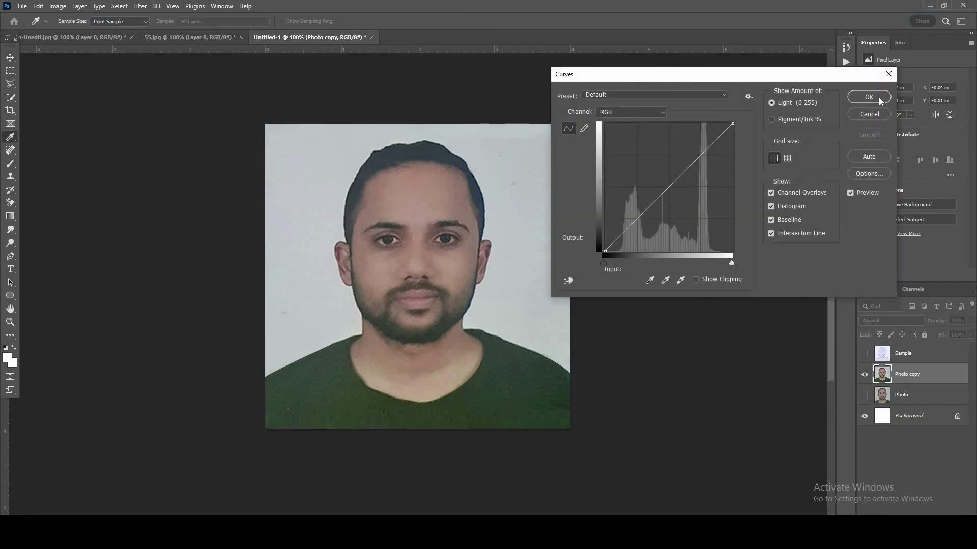
left_click(868, 155)
left_click(869, 97)
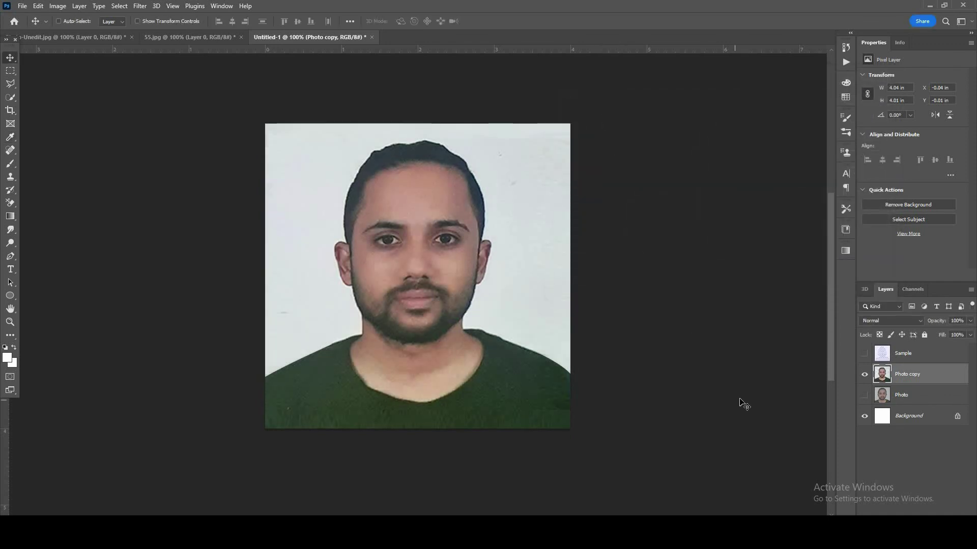
Step: Add a Brightness/Contrast adjustment layer above Photo copy with brightness 10 and contrast 3
left_click(913, 508)
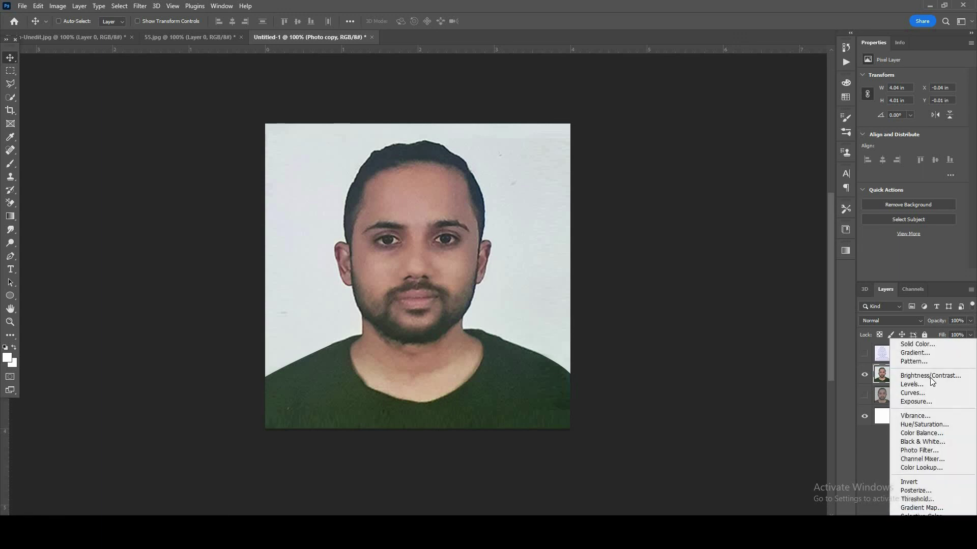
left_click(926, 376)
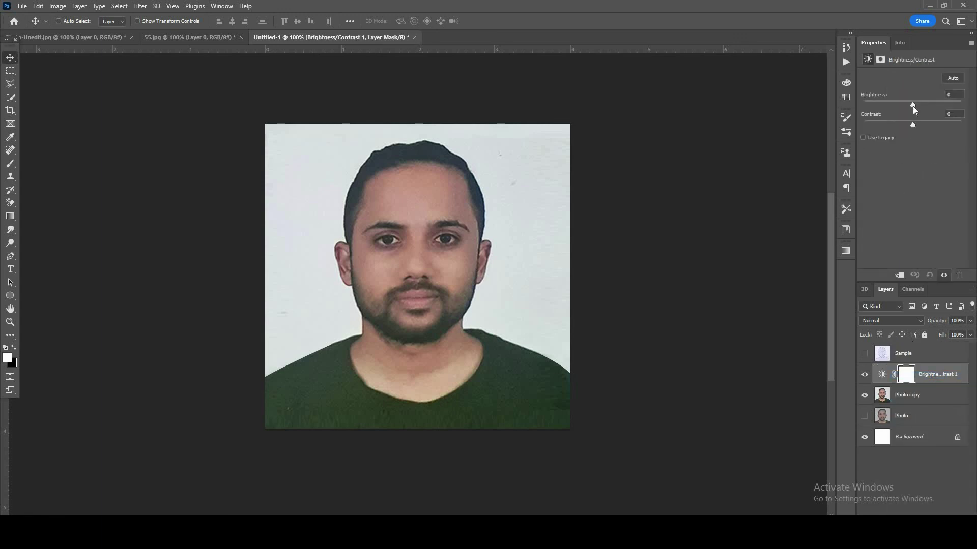
left_click_drag(914, 105, 917, 106)
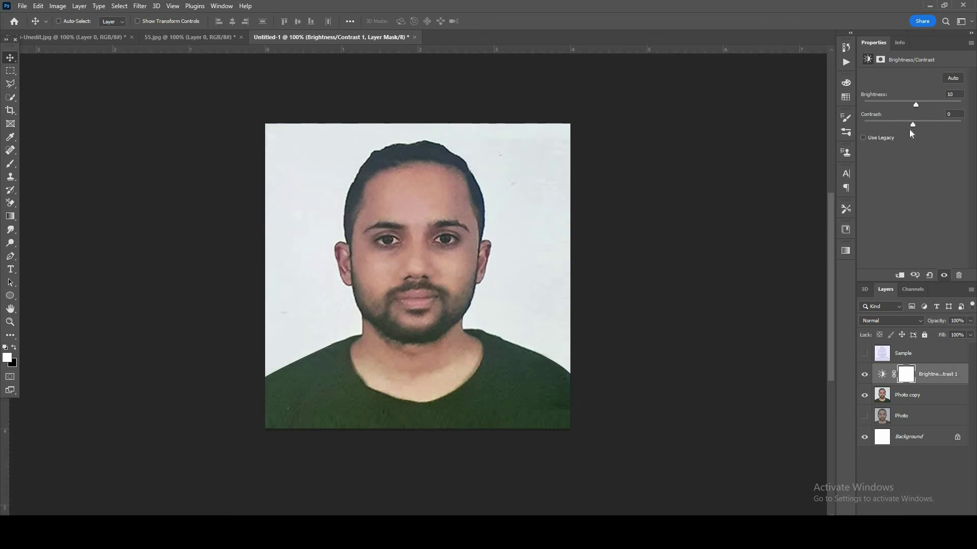
left_click_drag(913, 125, 914, 124)
Step: Export the finished portrait as a 600 × 600 px JPG at quality 6 and 100% scale
key("alt+f")
mouse_move(50, 162)
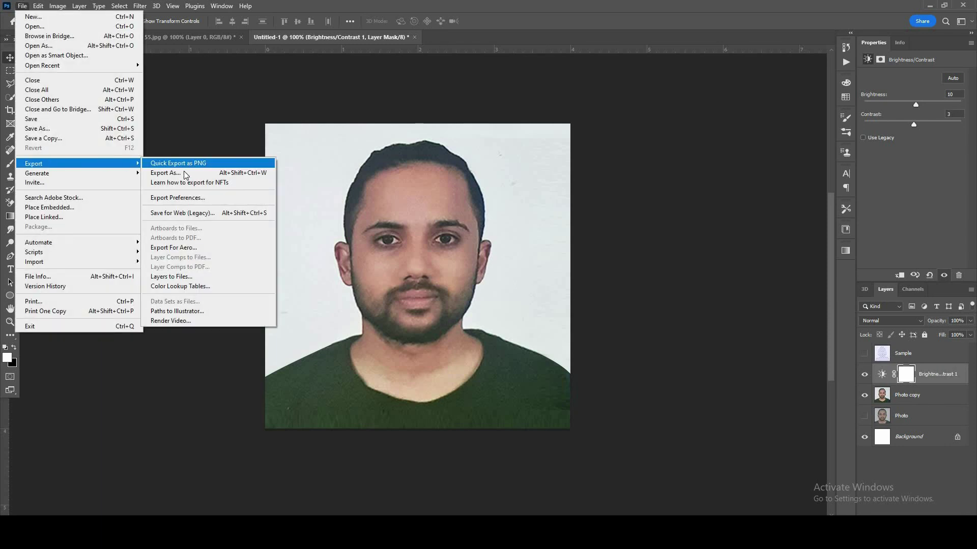
left_click(184, 173)
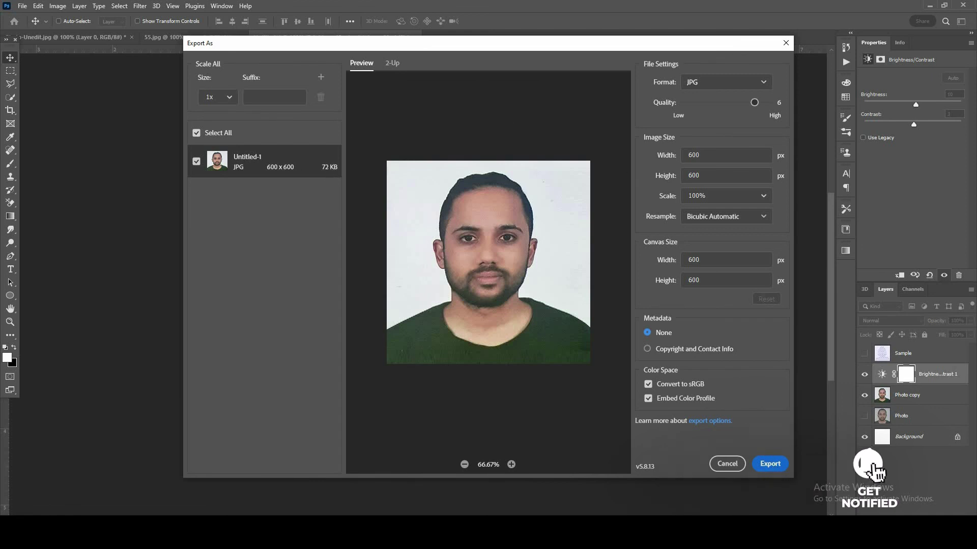
left_click(770, 464)
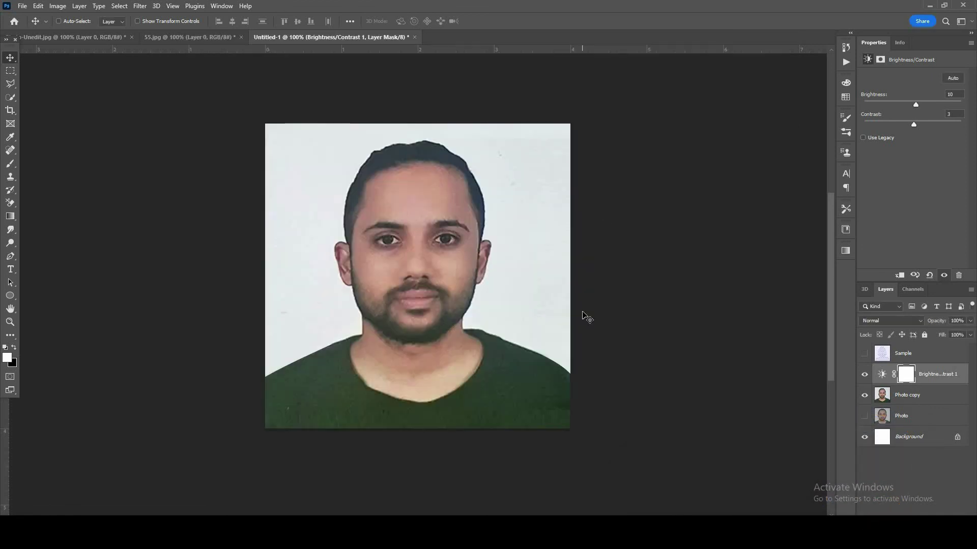